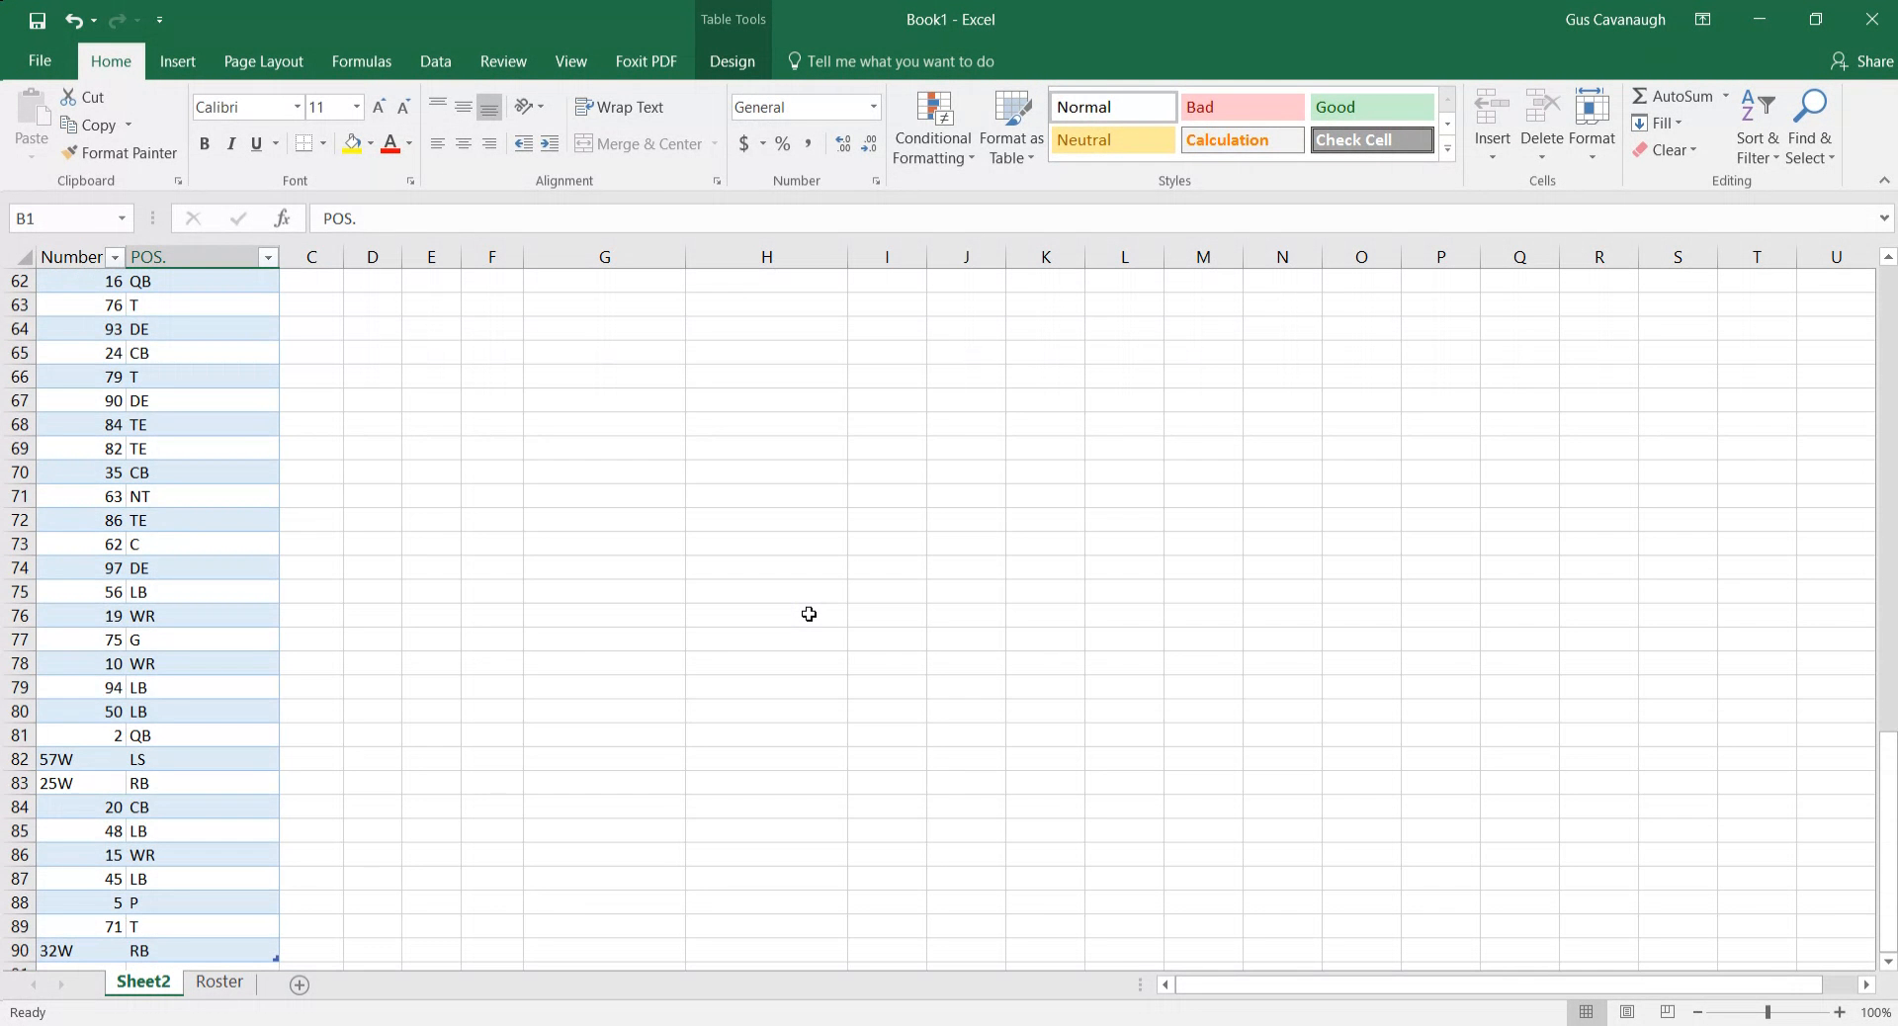
Step: Review the Number and POS. columns at the start of the Sheet2 table
{"action": "key", "text": "ctrl+Home"}
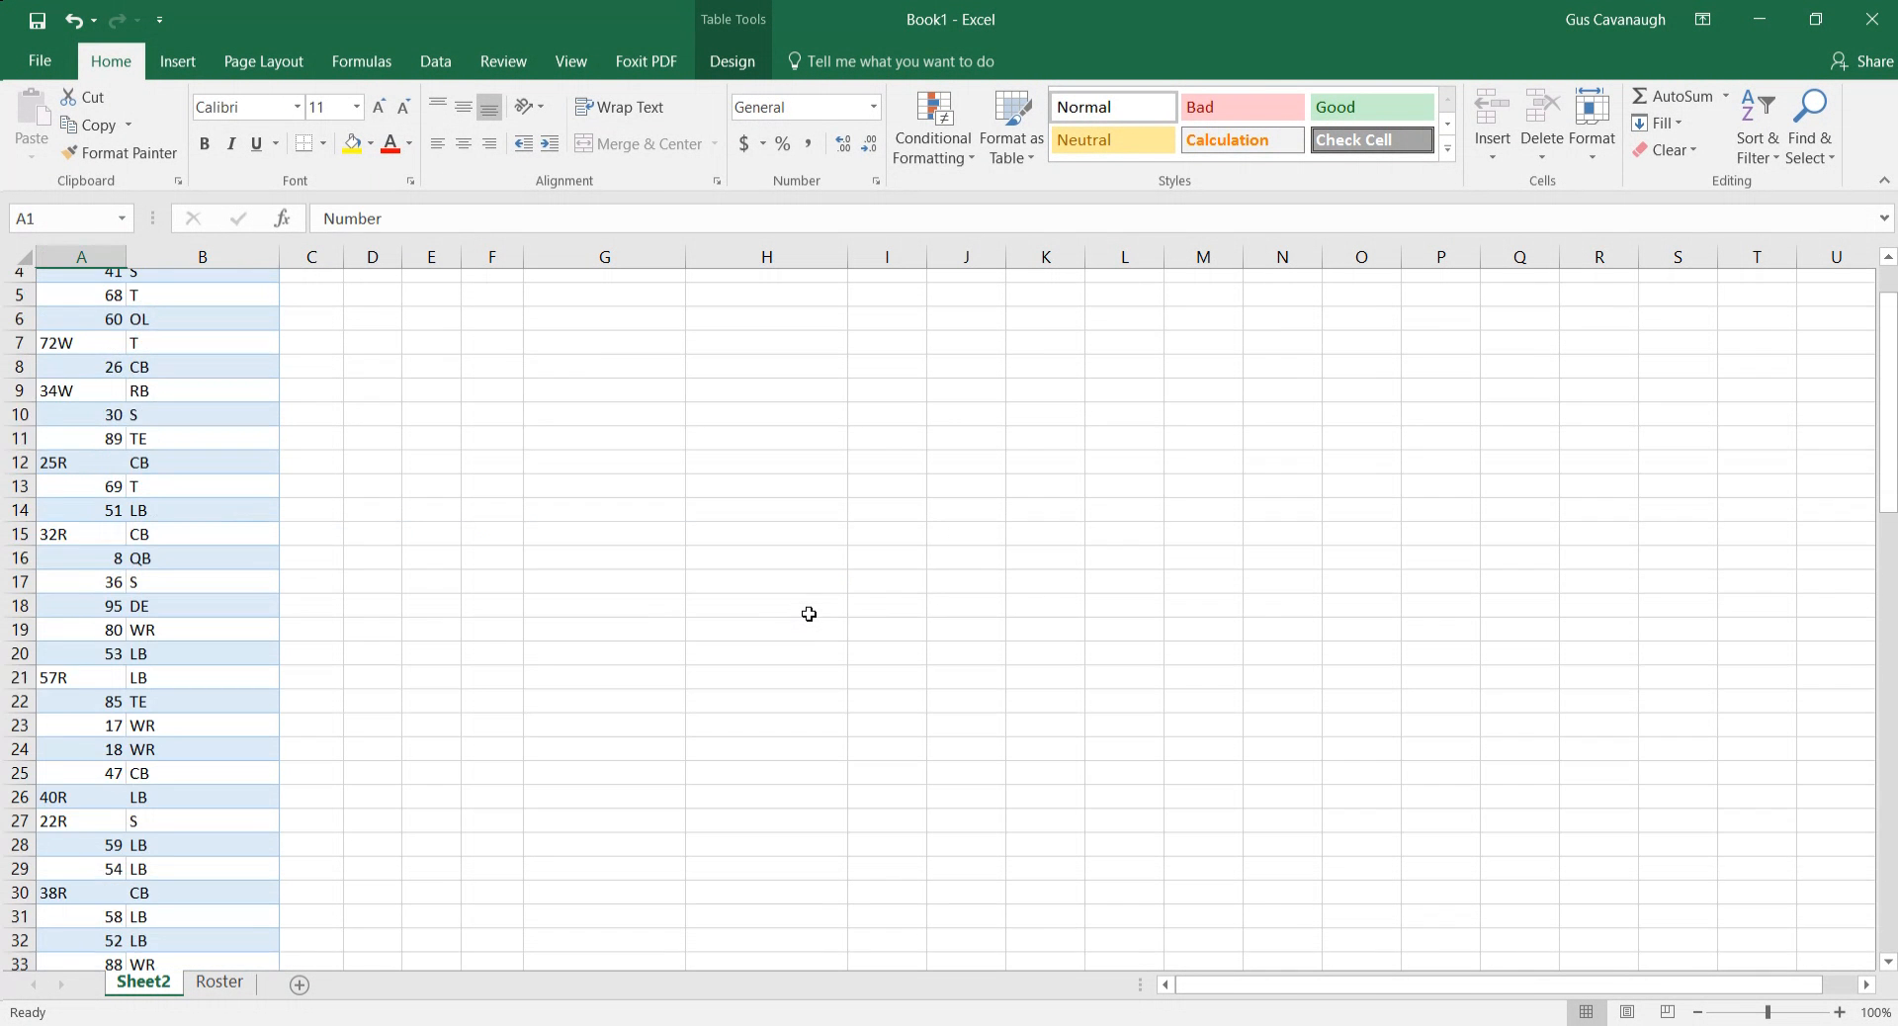
{"action": "key", "text": "Down"}
{"action": "key", "text": "Down"}
{"action": "key", "text": "Up"}
{"action": "key", "text": "Up"}
{"action": "key", "text": "Right"}
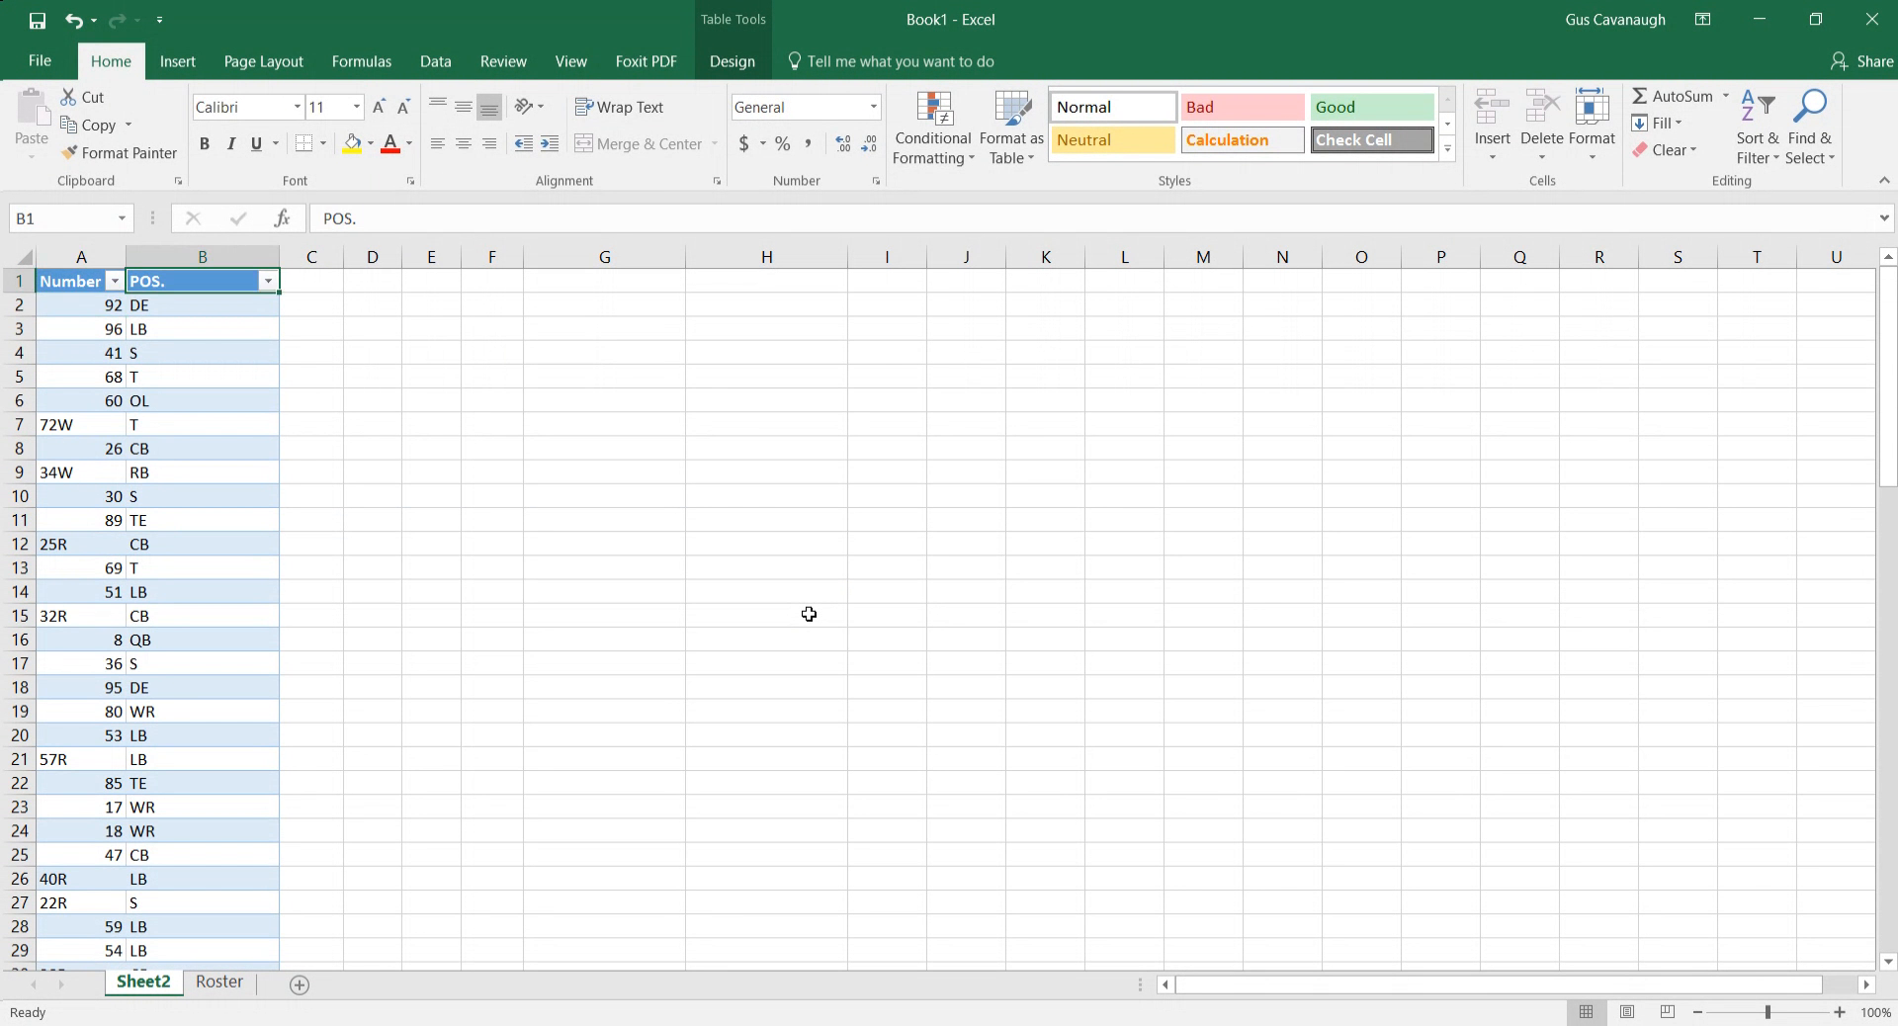
{"action": "key", "text": "Down"}
Step: Examine the player columns and the empty Position column in the Roster sheet's table
{"action": "key", "text": "ctrl+Page_Down"}
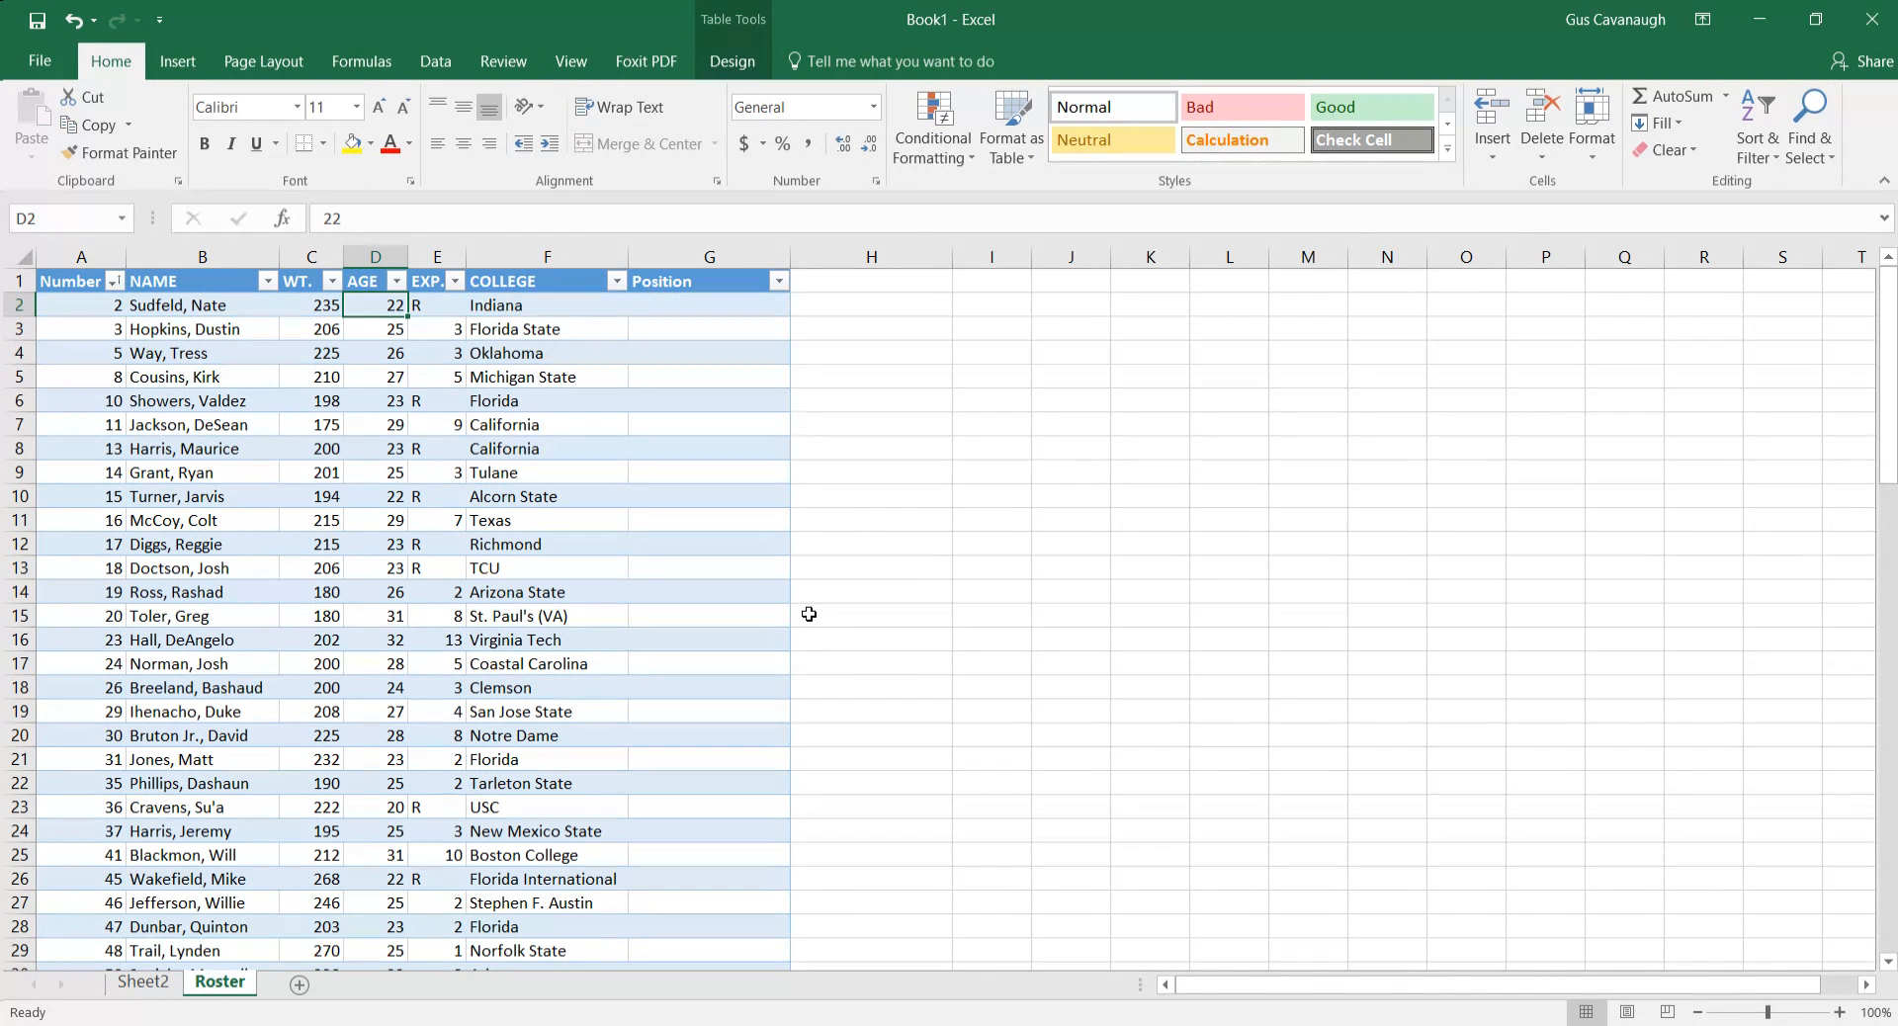
{"action": "key", "text": "Right"}
{"action": "key", "text": "Right"}
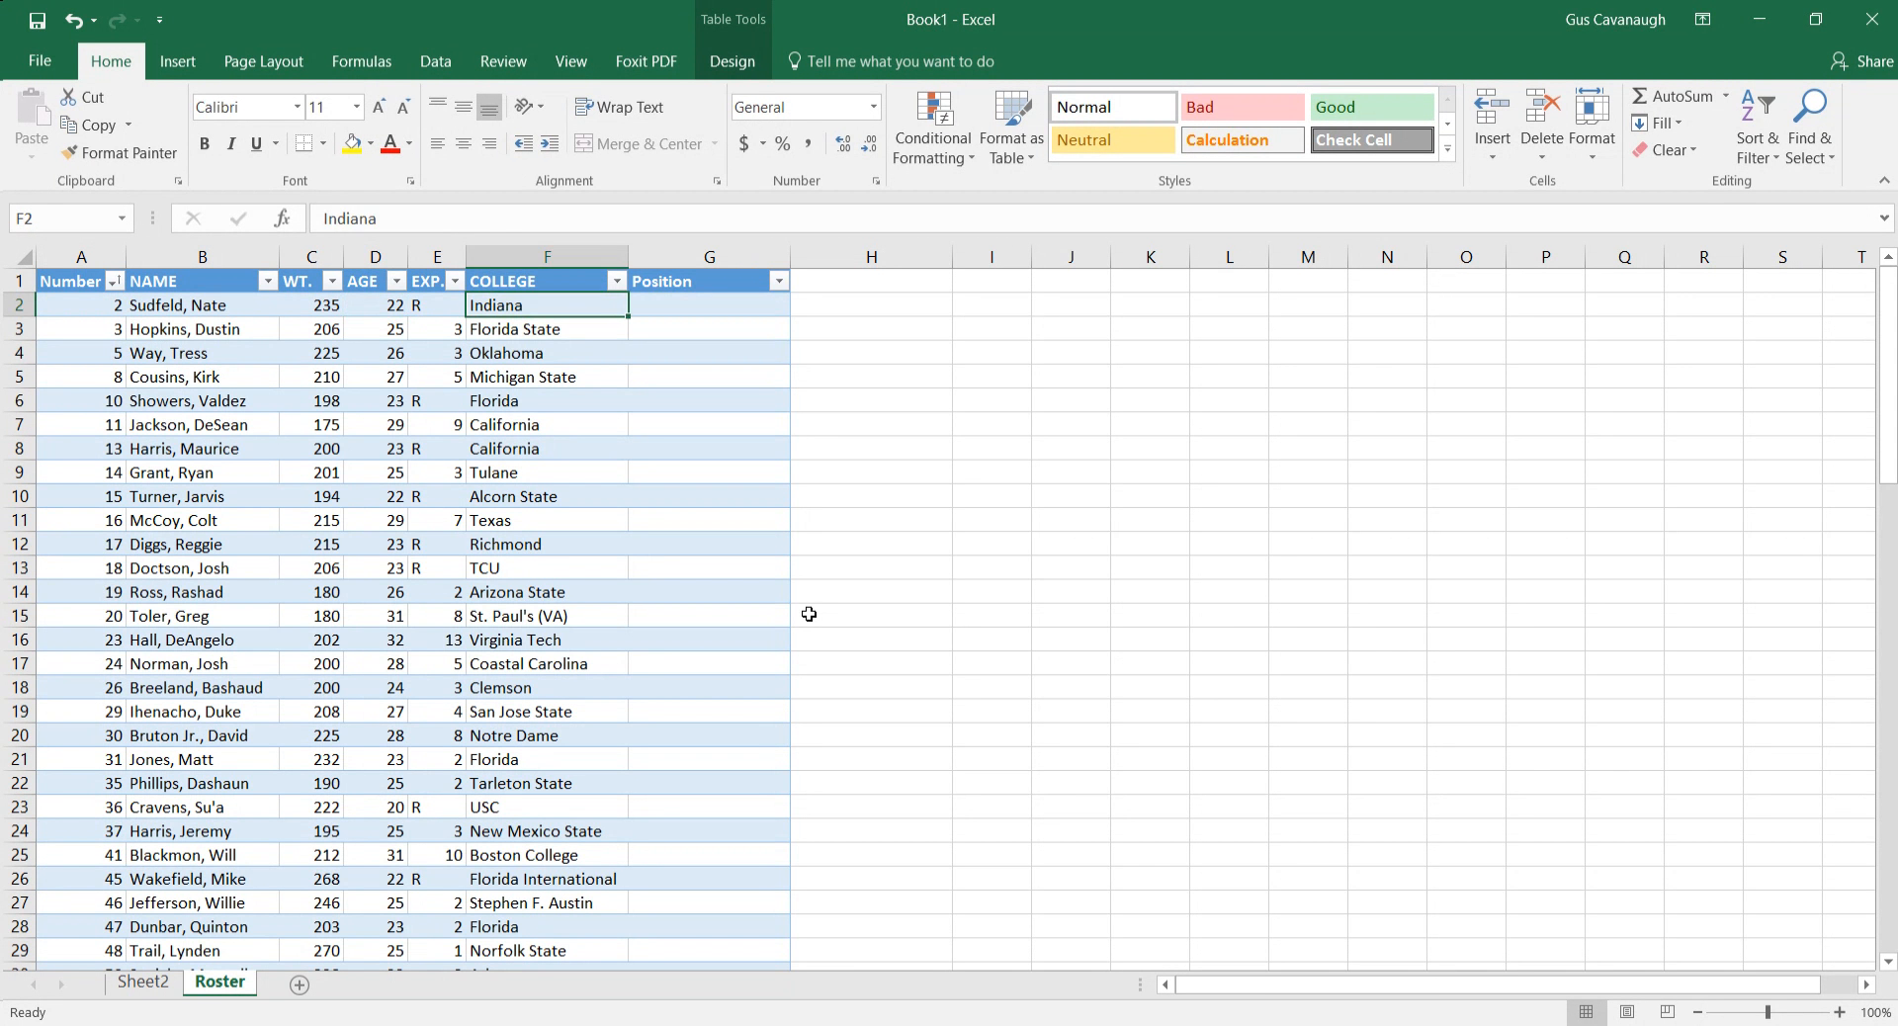
{"action": "key", "text": "Up"}
{"action": "key", "text": "Right"}
{"action": "key", "text": "Down"}
{"action": "key", "text": "Left"}
{"action": "key", "text": "Left"}
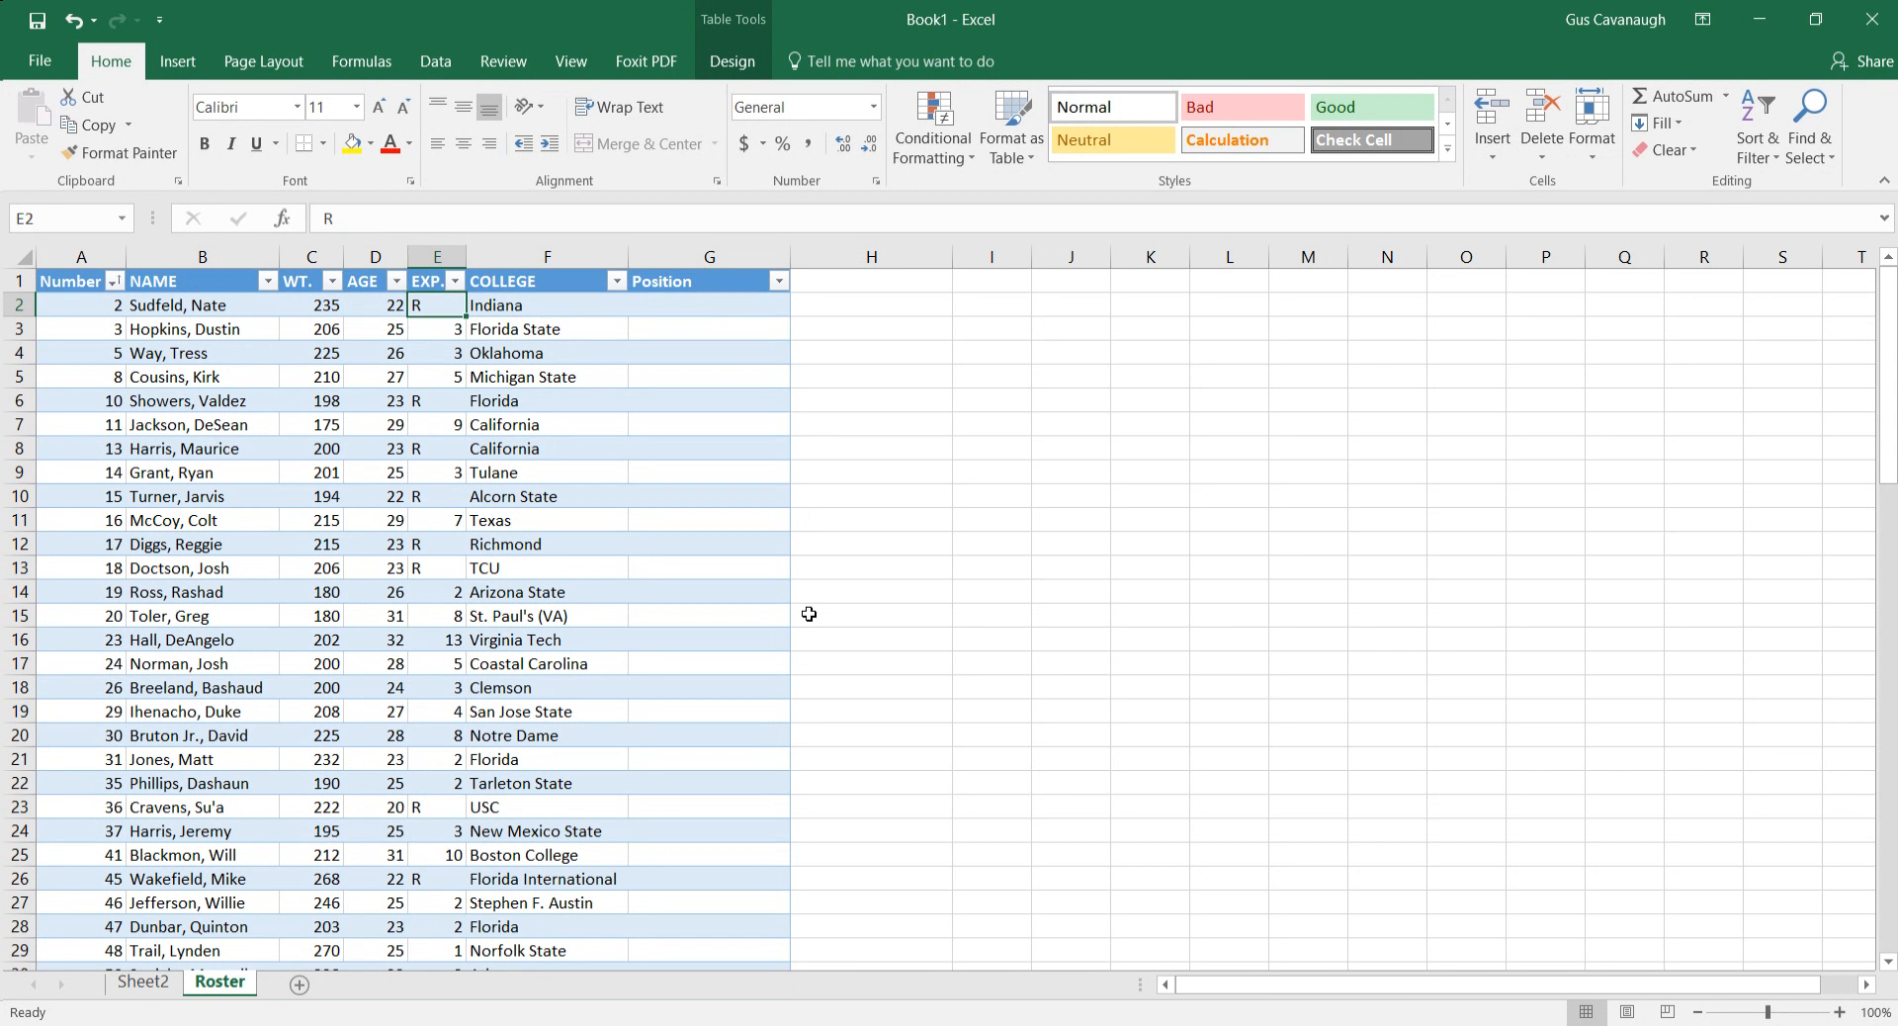
{"action": "key", "text": "Right"}
{"action": "key", "text": "Right"}
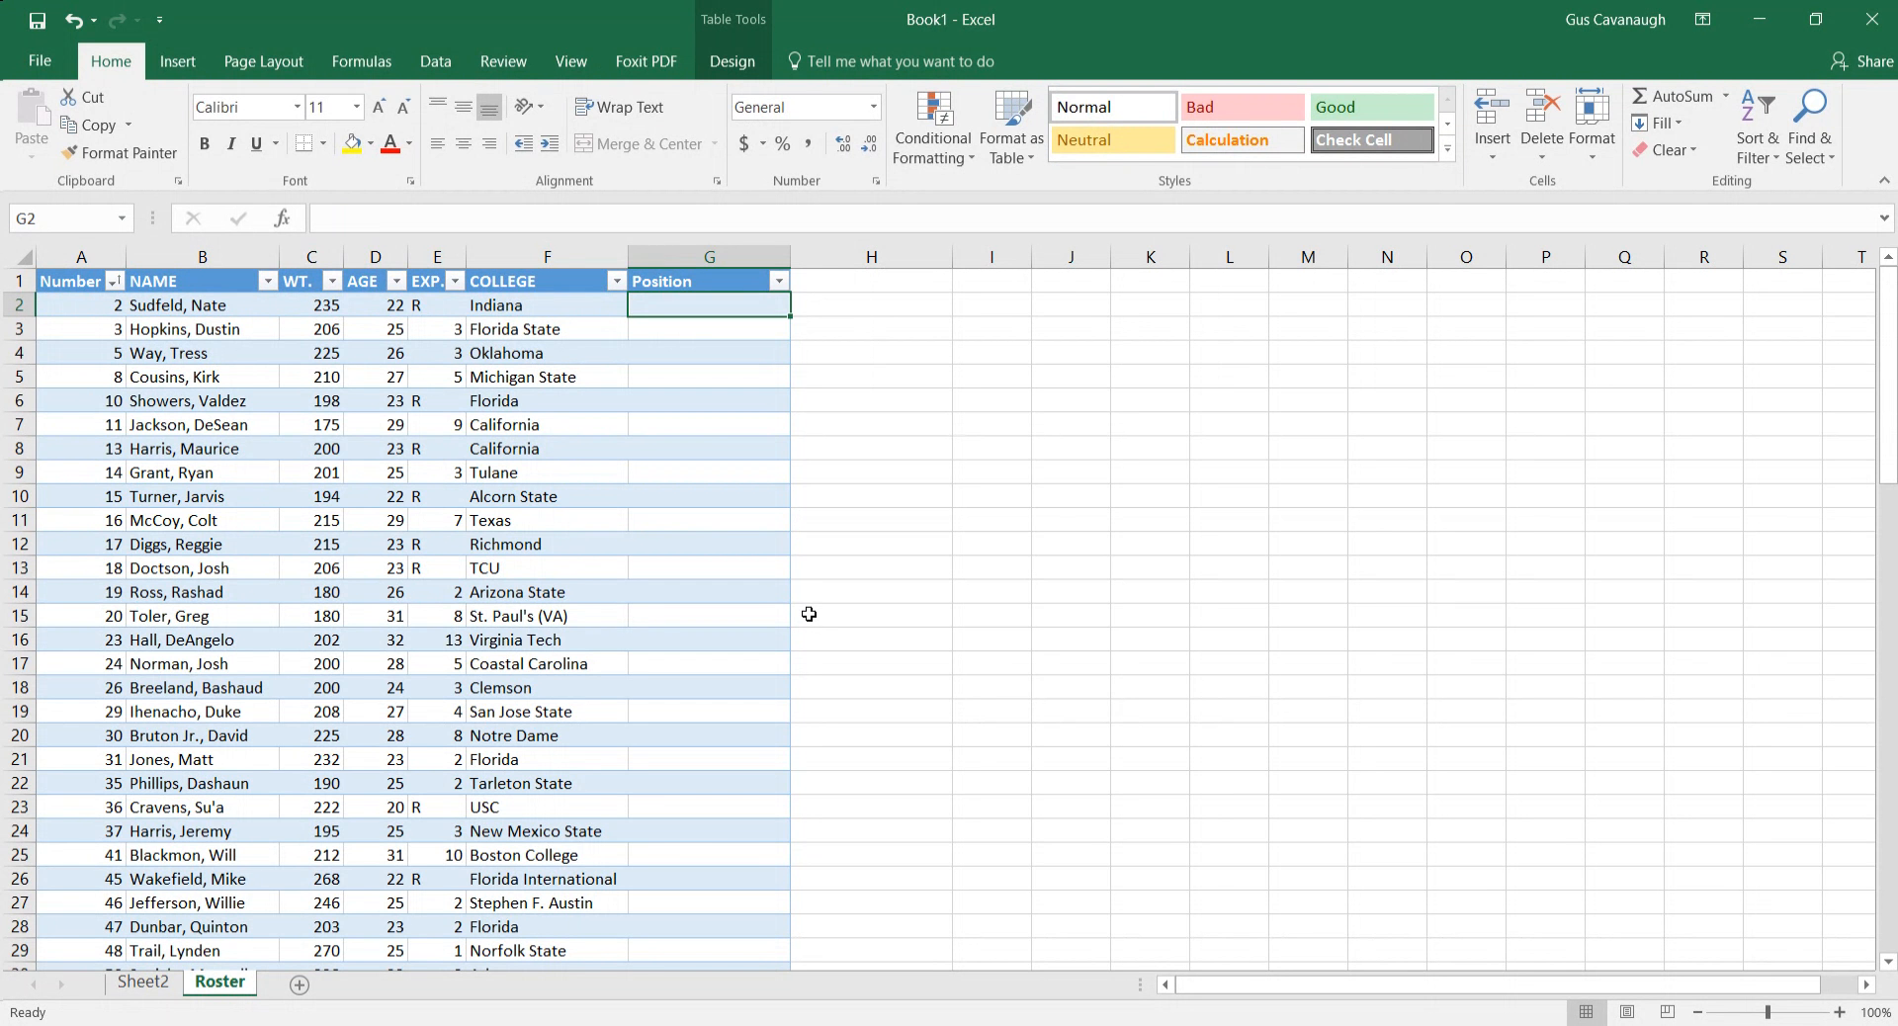
{"action": "key", "text": "Left"}
{"action": "key", "text": "Left"}
{"action": "key", "text": "Left"}
{"action": "key", "text": "Left"}
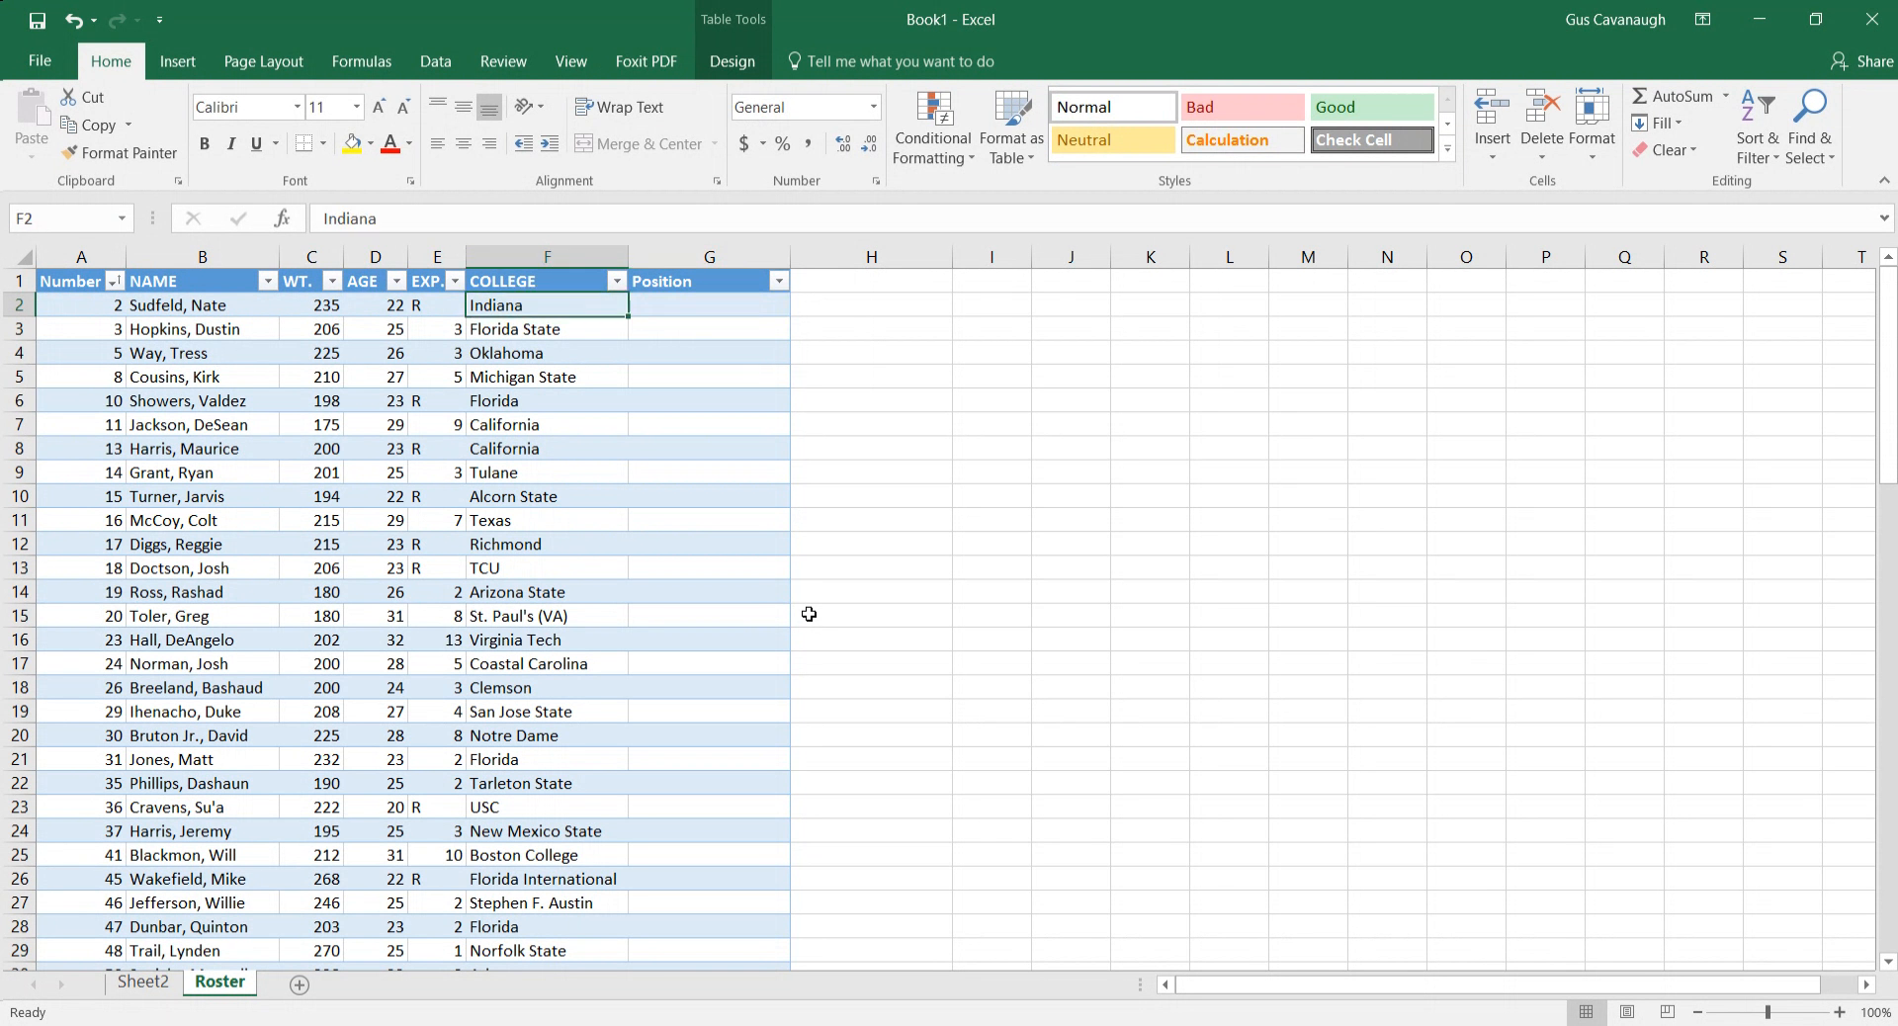
{"action": "key", "text": "Down"}
{"action": "key", "text": "Left"}
{"action": "key", "text": "Right"}
{"action": "key", "text": "Right"}
{"action": "key", "text": "Right"}
{"action": "key", "text": "Right"}
{"action": "key", "text": "Right"}
{"action": "key", "text": "Right"}
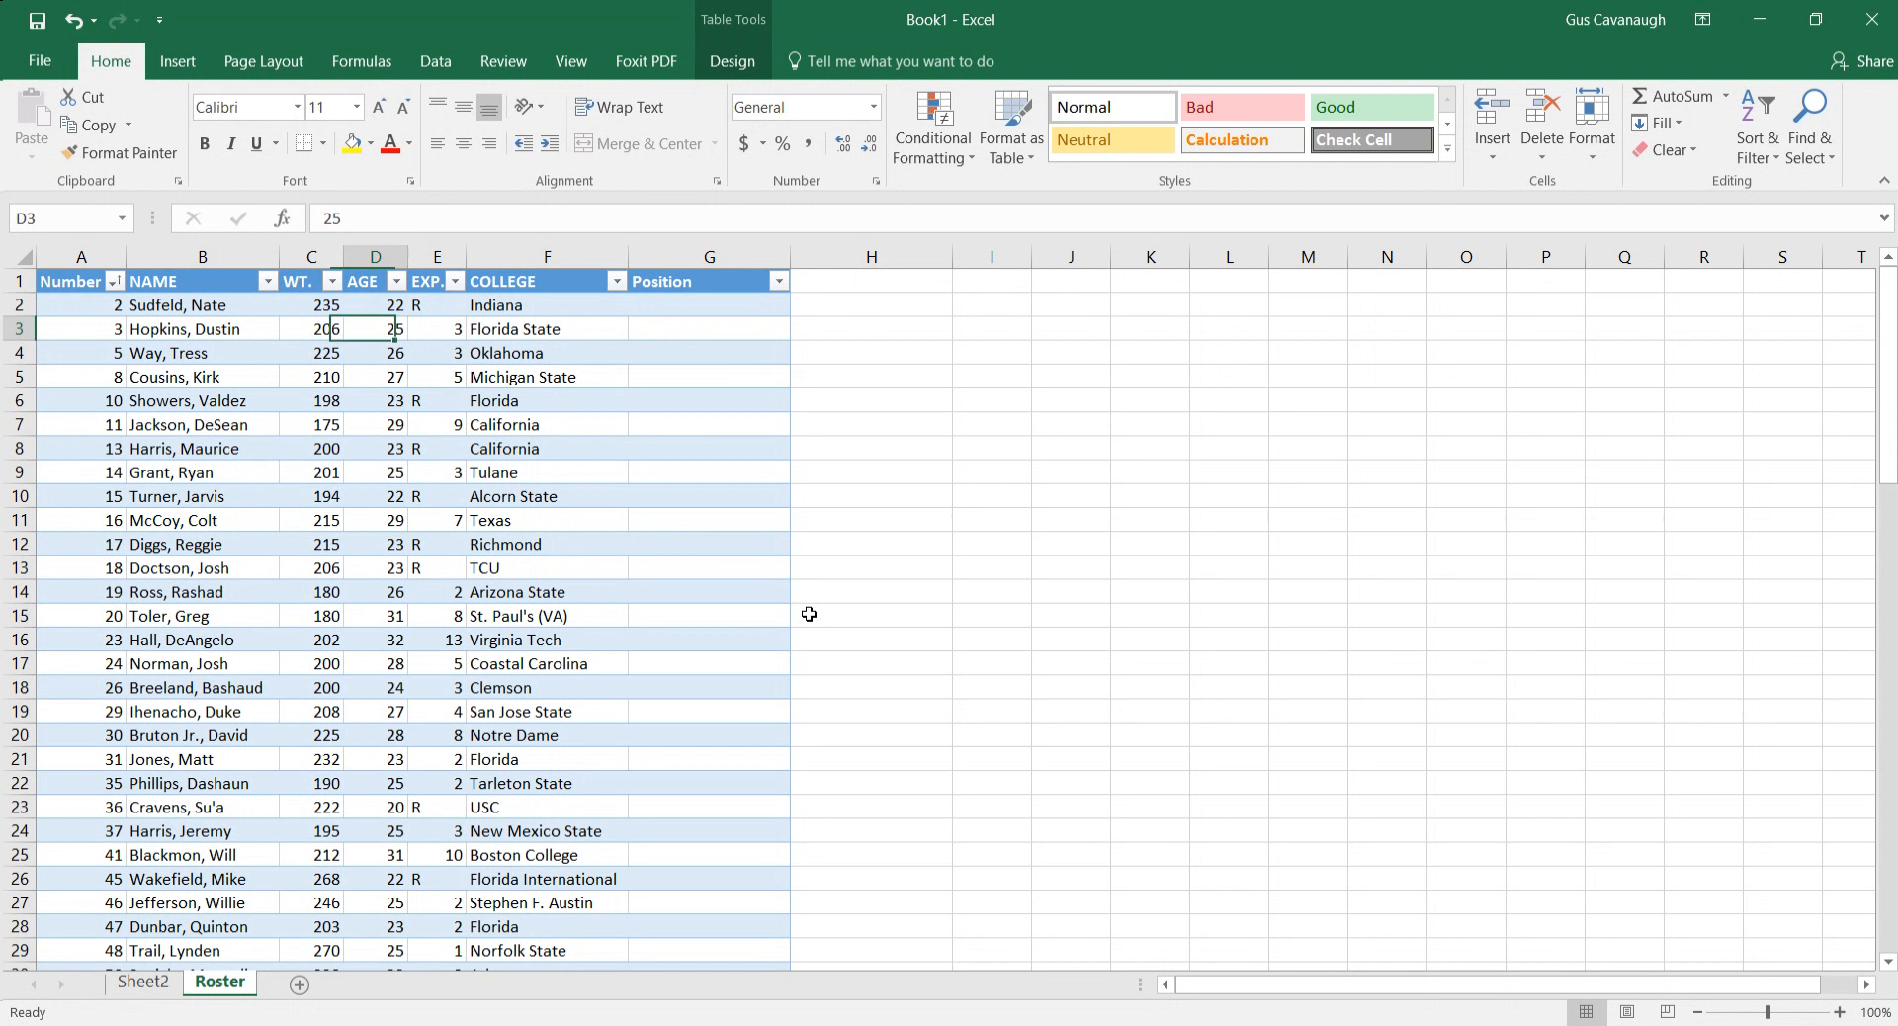
{"action": "key", "text": "Left"}
{"action": "key", "text": "Left"}
{"action": "key", "text": "Down"}
{"action": "key", "text": "Down"}
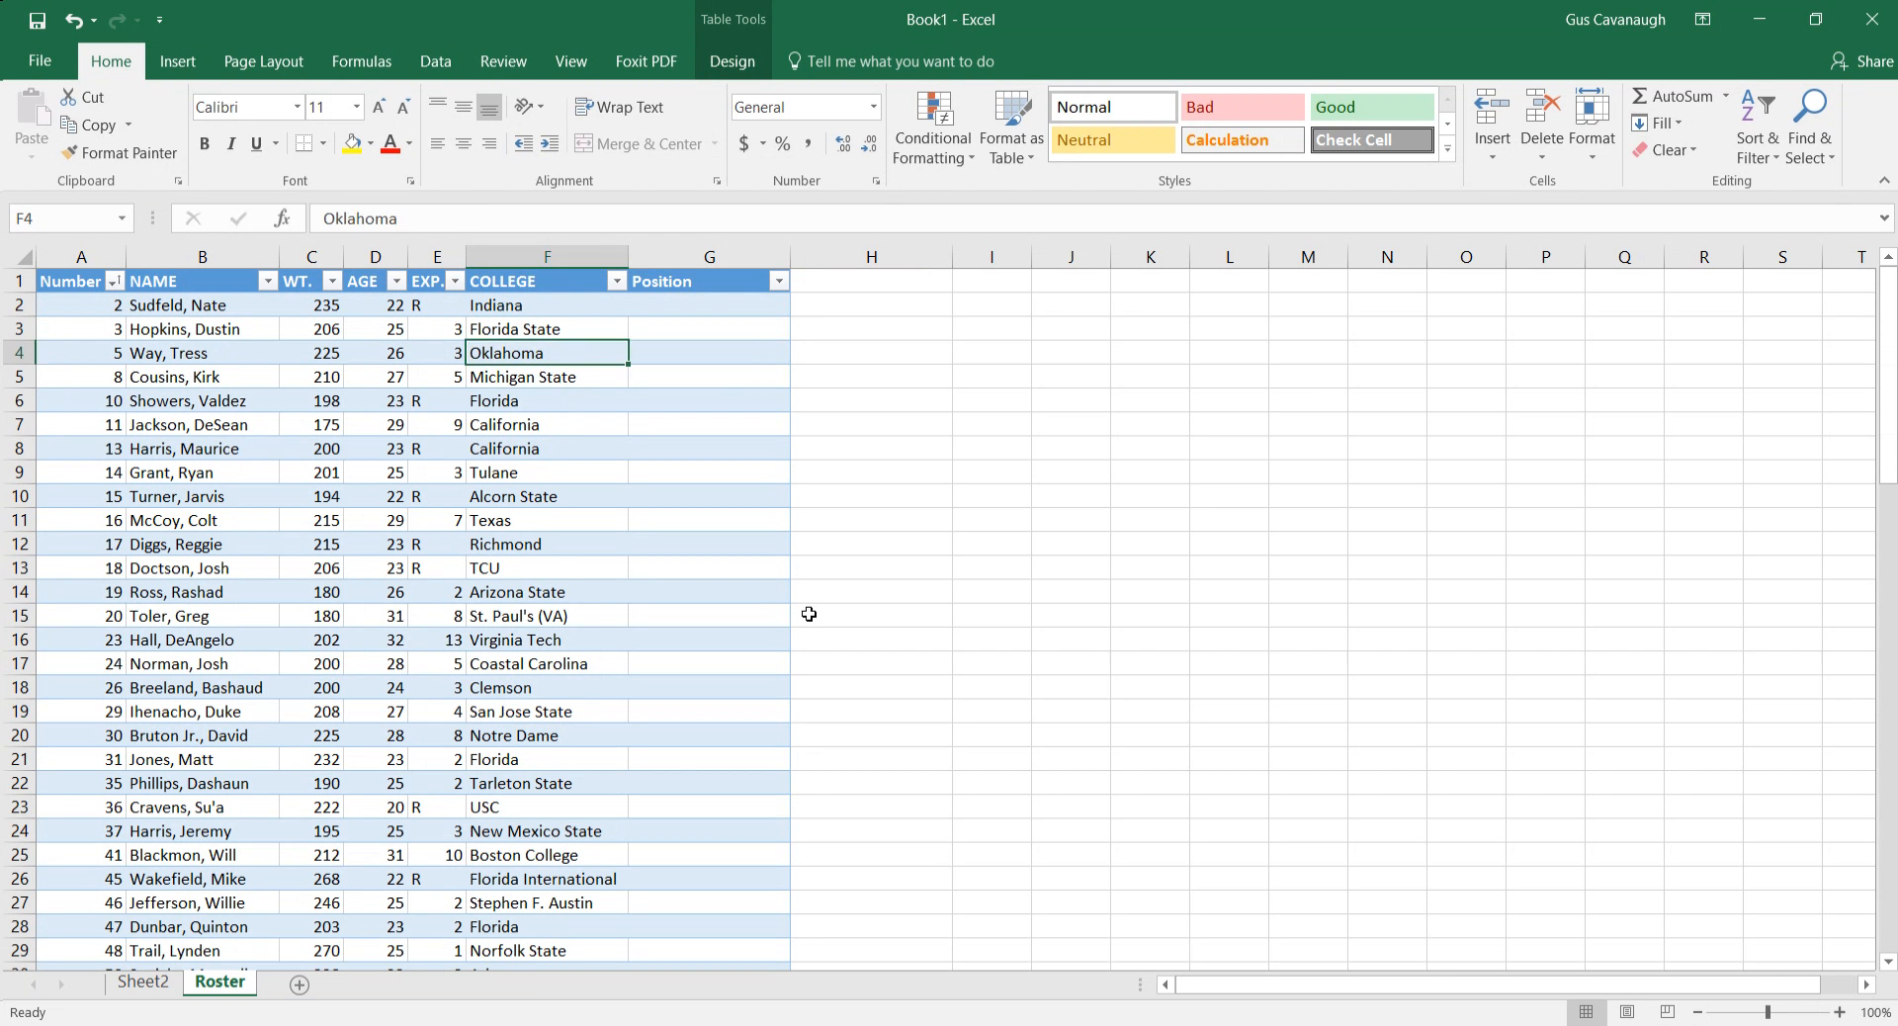
{"action": "key", "text": "Right"}
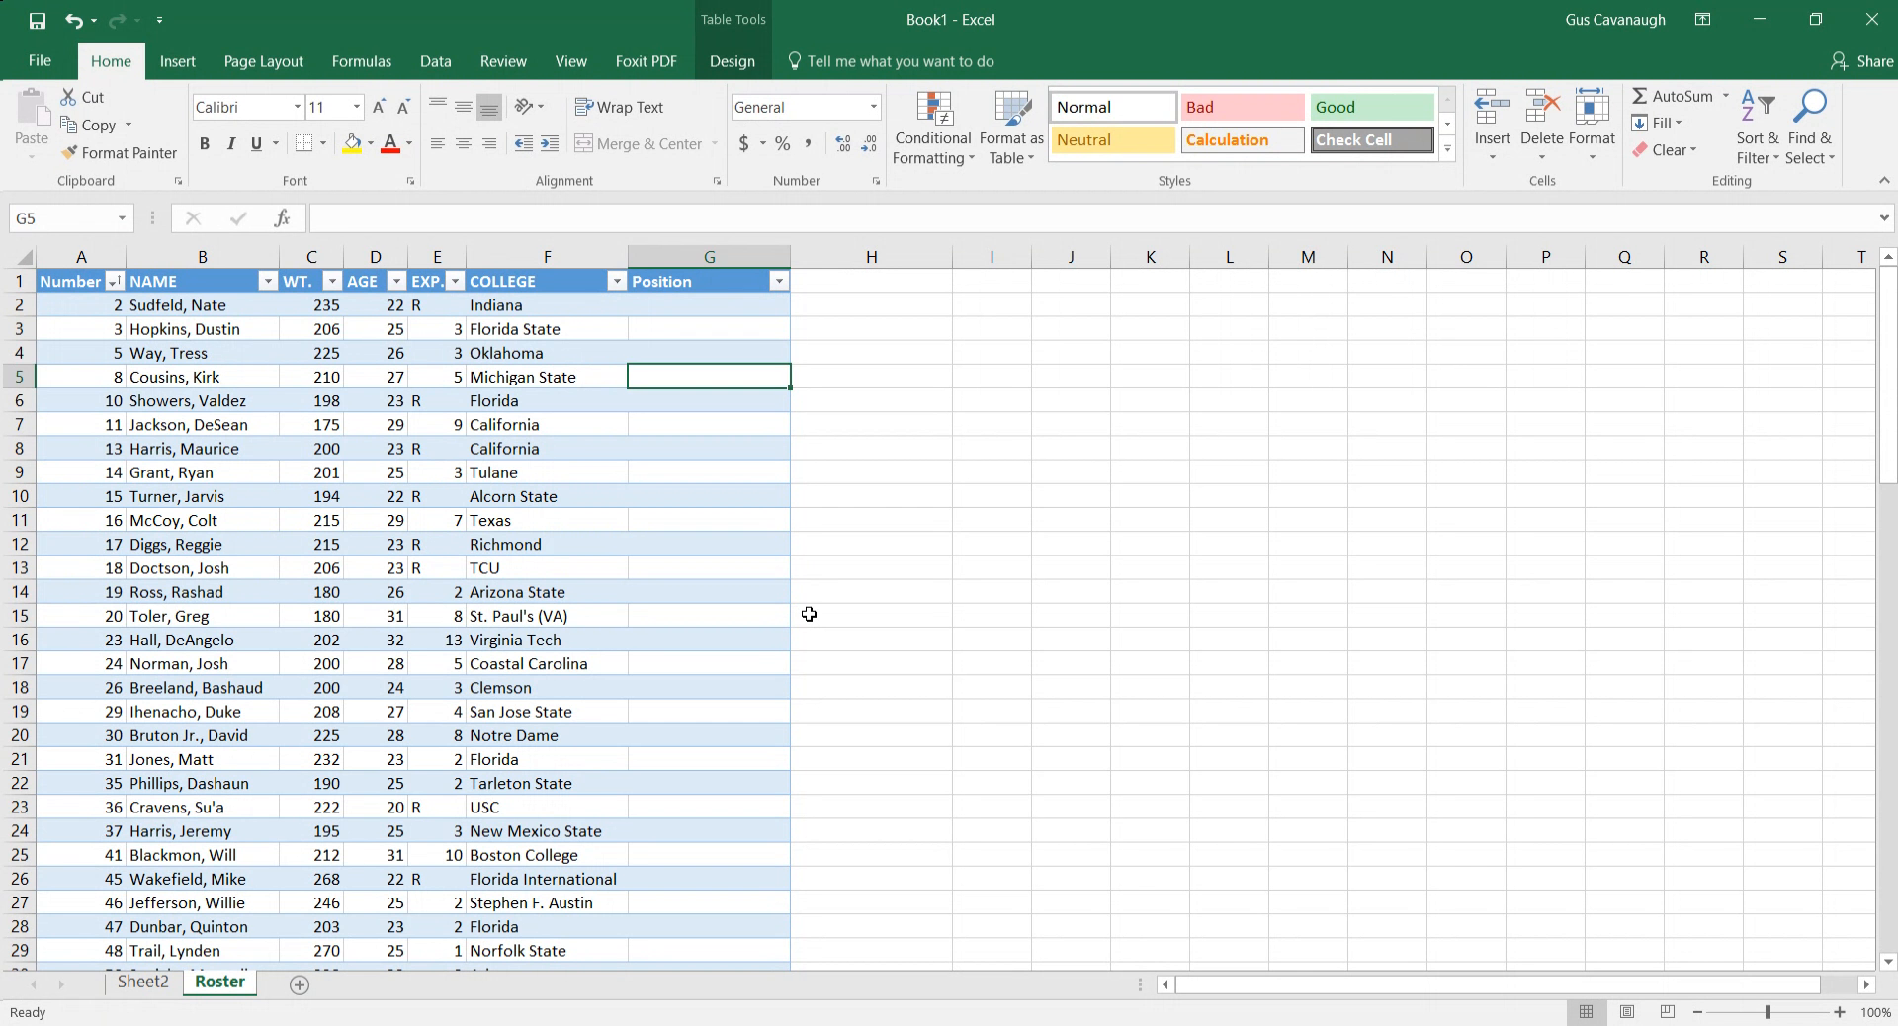
{"action": "key", "text": "Up"}
{"action": "key", "text": "Up"}
{"action": "key", "text": "Left"}
{"action": "key", "text": "Left"}
{"action": "key", "text": "Left"}
{"action": "key", "text": "Left"}
{"action": "key", "text": "Up"}
{"action": "key", "text": "Left"}
{"action": "key", "text": "Left"}
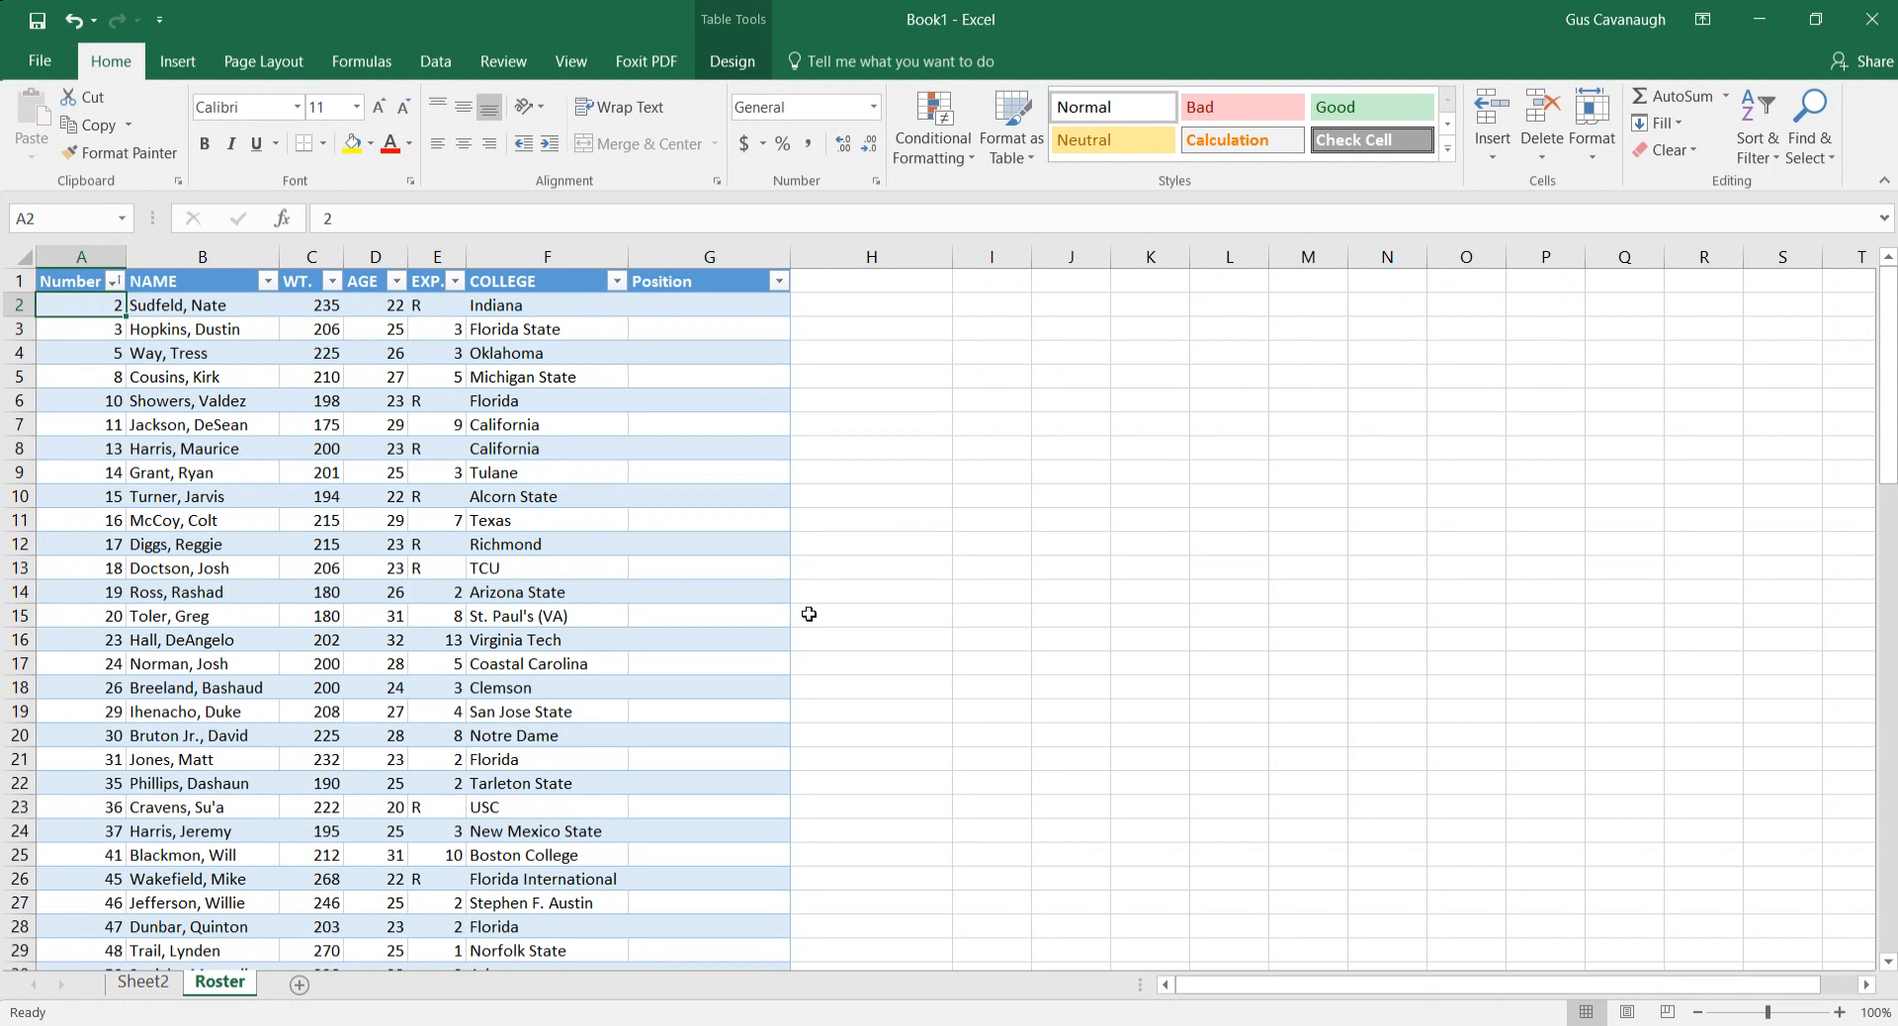
{"action": "key", "text": "Right"}
{"action": "key", "text": "Right"}
{"action": "key", "text": "Left"}
{"action": "key", "text": "Left"}
Step: Look down the Number column of the Sheet2 table to check how its entries are ordered
{"action": "key", "text": "ctrl+Page_Up"}
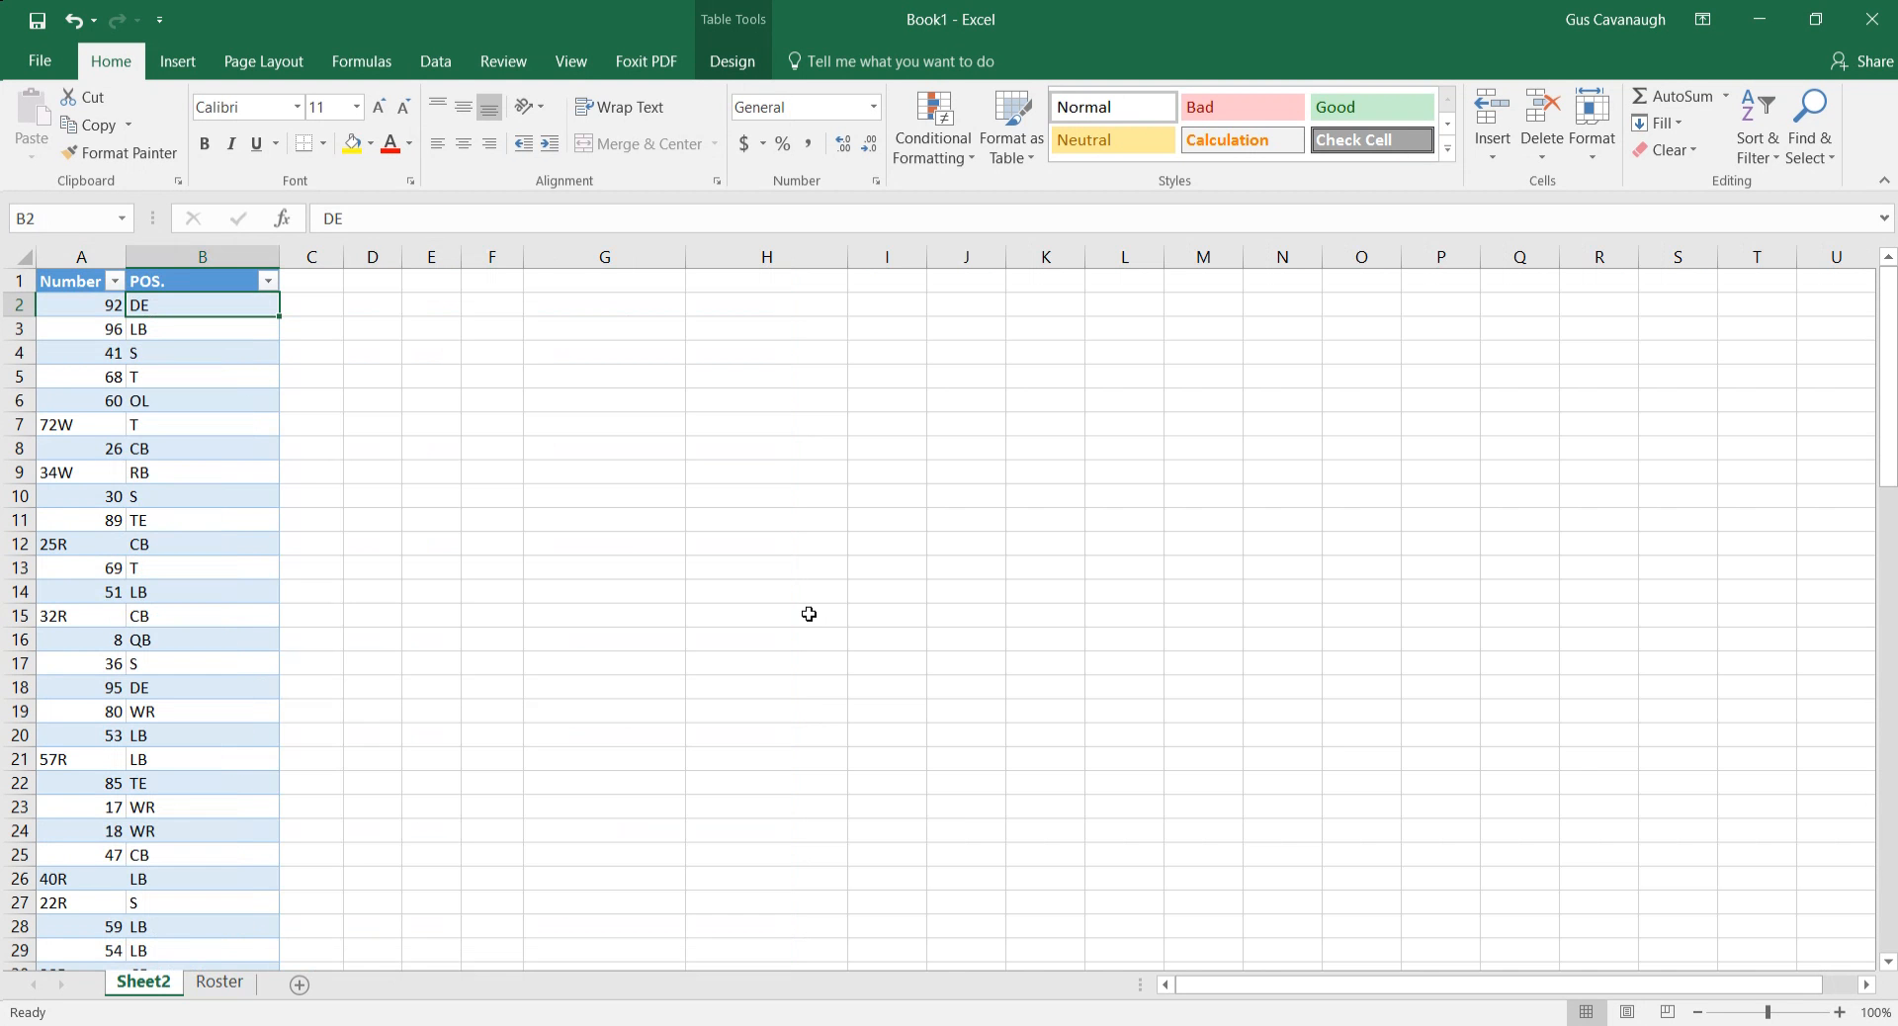
{"action": "key", "text": "Left"}
{"action": "key", "text": "Down"}
{"action": "key", "text": "Down"}
{"action": "key", "text": "Down"}
{"action": "key", "text": "Down"}
{"action": "key", "text": "Down"}
{"action": "key", "text": "Down"}
{"action": "key", "text": "Down"}
{"action": "key", "text": "Down"}
{"action": "key", "text": "Down"}
{"action": "key", "text": "Down"}
{"action": "key", "text": "Down"}
{"action": "key", "text": "Down"}
{"action": "key", "text": "Down"}
{"action": "key", "text": "Down"}
{"action": "key", "text": "Down"}
{"action": "key", "text": "Down"}
{"action": "key", "text": "Down"}
{"action": "key", "text": "Down"}
{"action": "key", "text": "Down"}
{"action": "key", "text": "Down"}
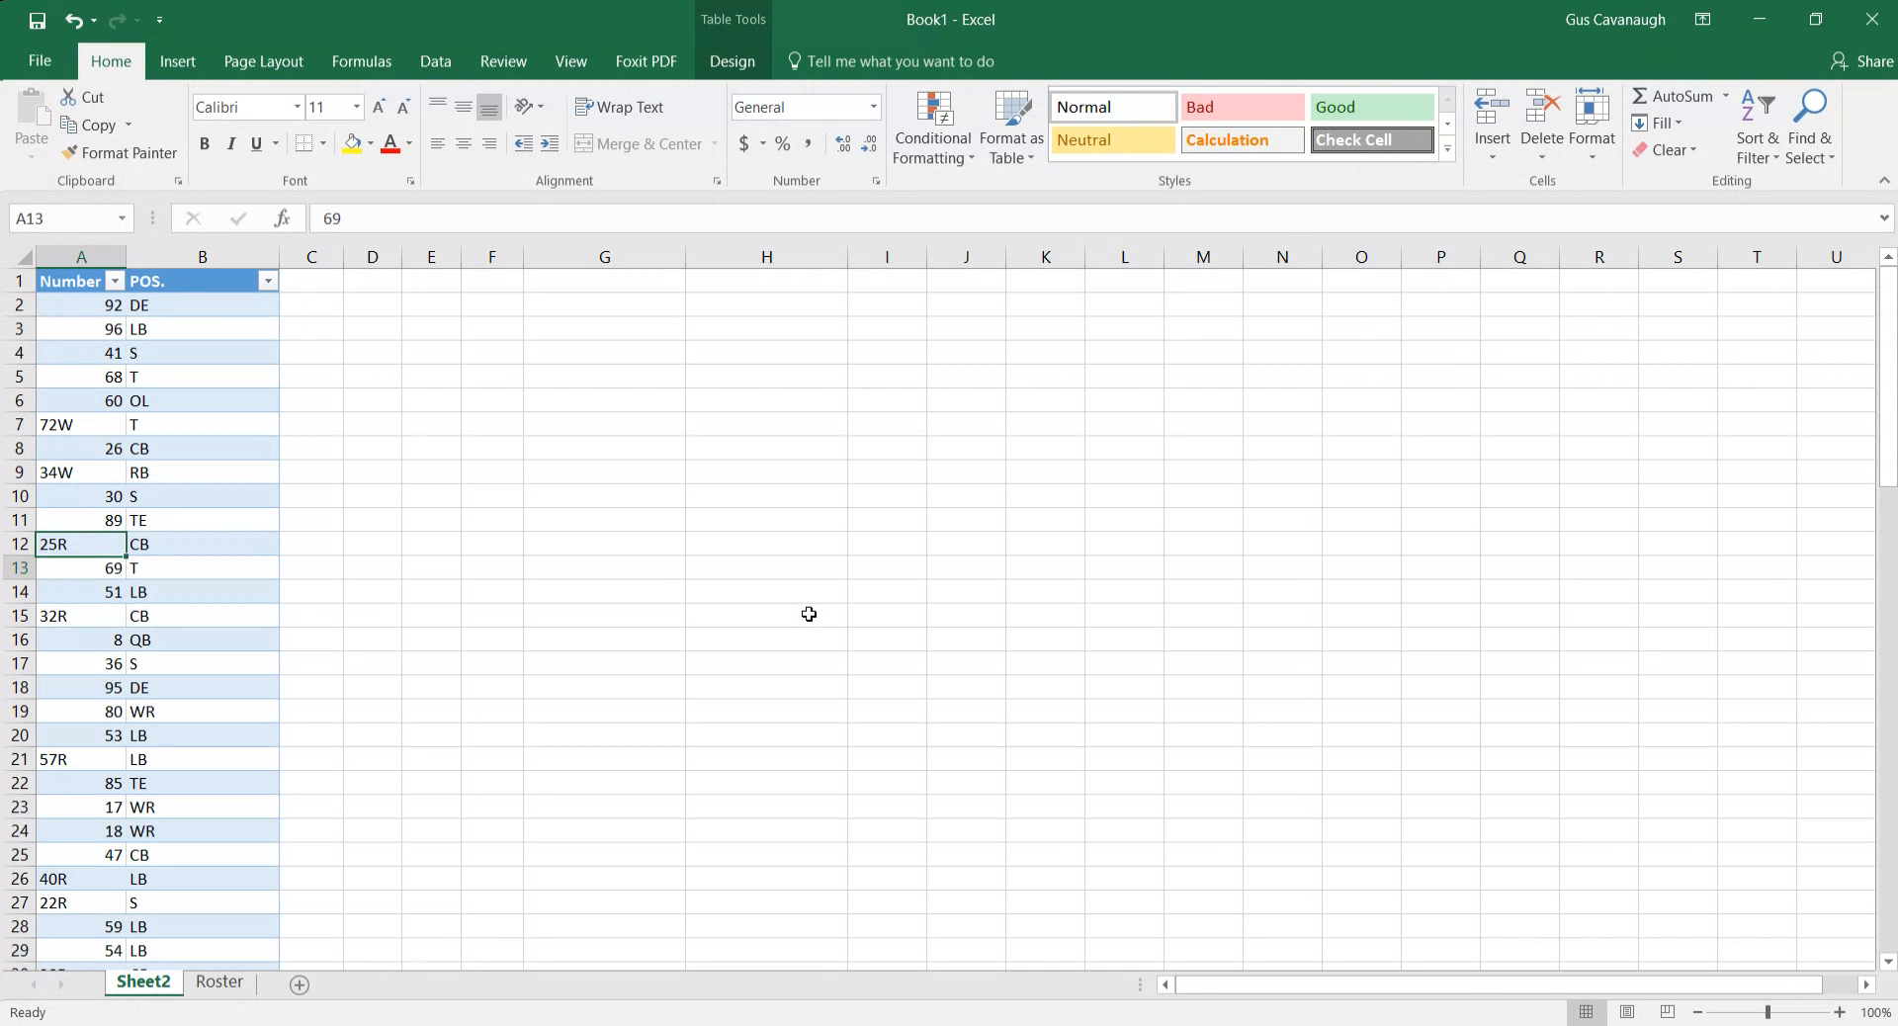
{"action": "key", "text": "Down"}
{"action": "key", "text": "Down"}
{"action": "key", "text": "Down"}
{"action": "key", "text": "Down"}
{"action": "key", "text": "Down"}
{"action": "key", "text": "Down"}
{"action": "key", "text": "Down"}
{"action": "key", "text": "Down"}
{"action": "key", "text": "Down"}
{"action": "key", "text": "Down"}
{"action": "key", "text": "Down"}
{"action": "key", "text": "Down"}
{"action": "key", "text": "Down"}
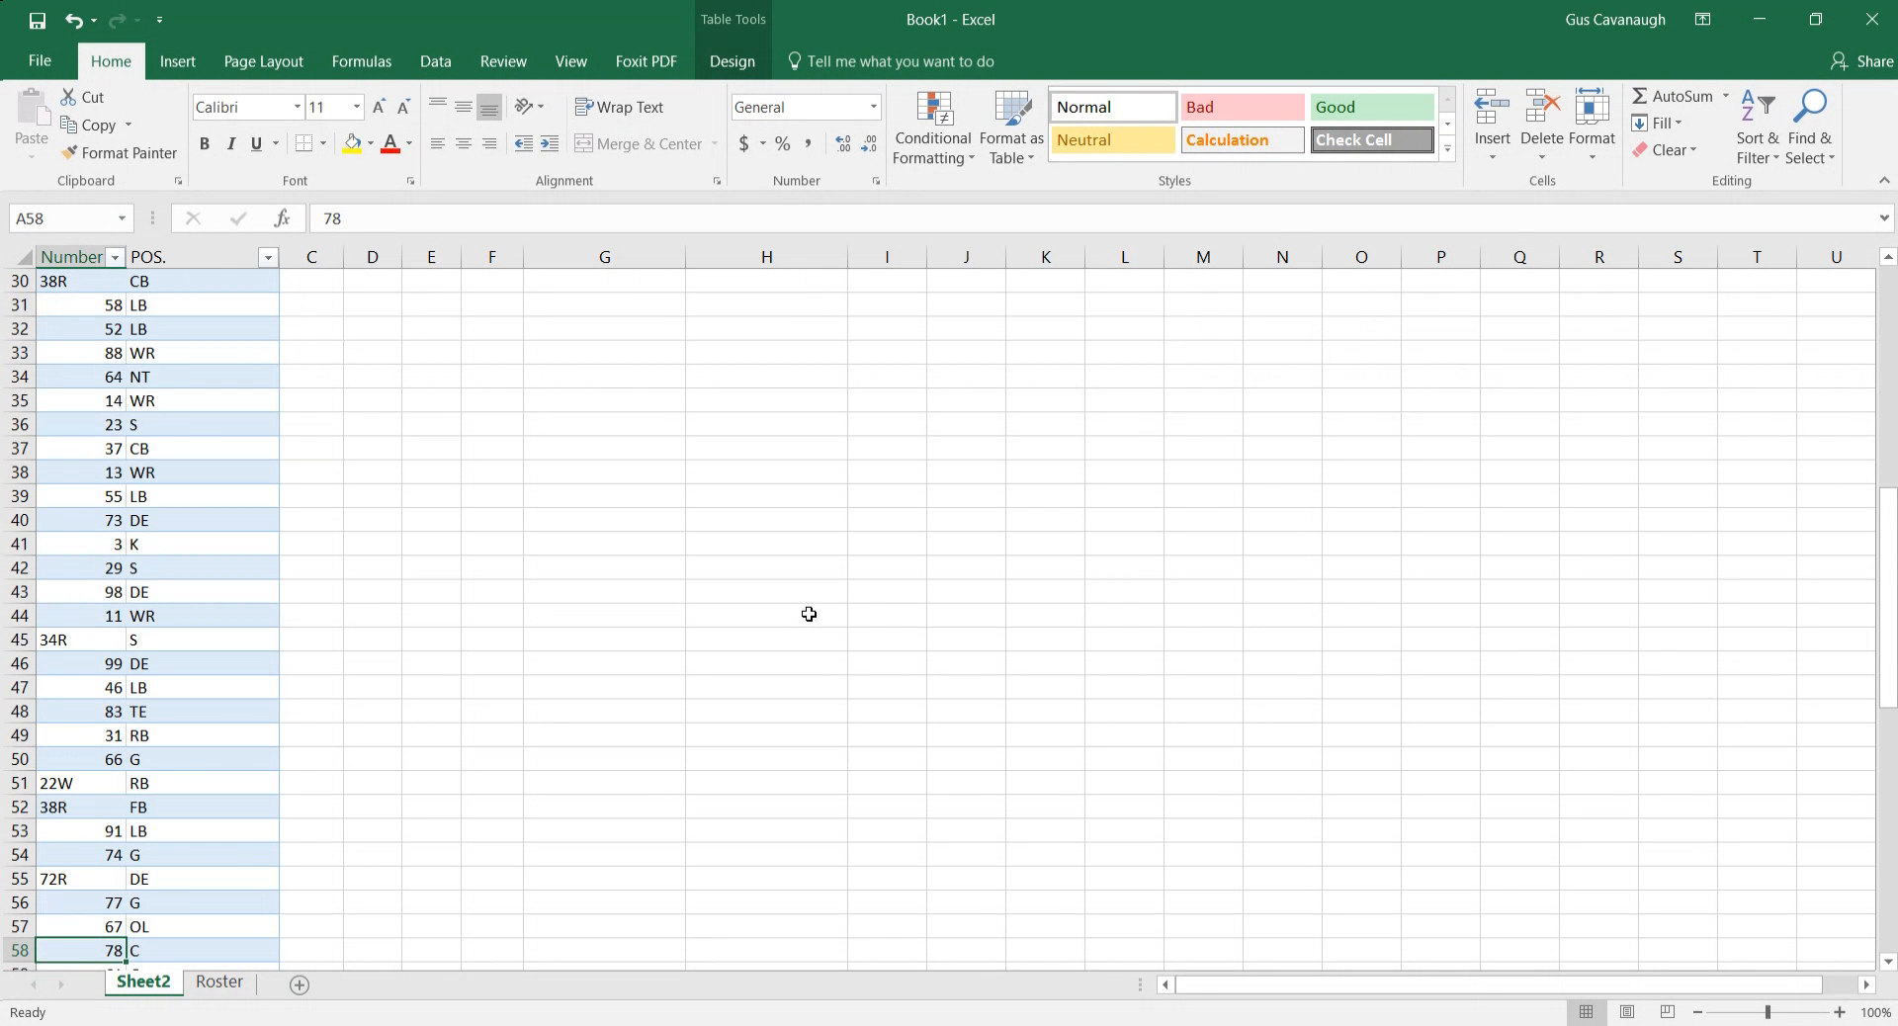
{"action": "key", "text": "ctrl+Page_Down"}
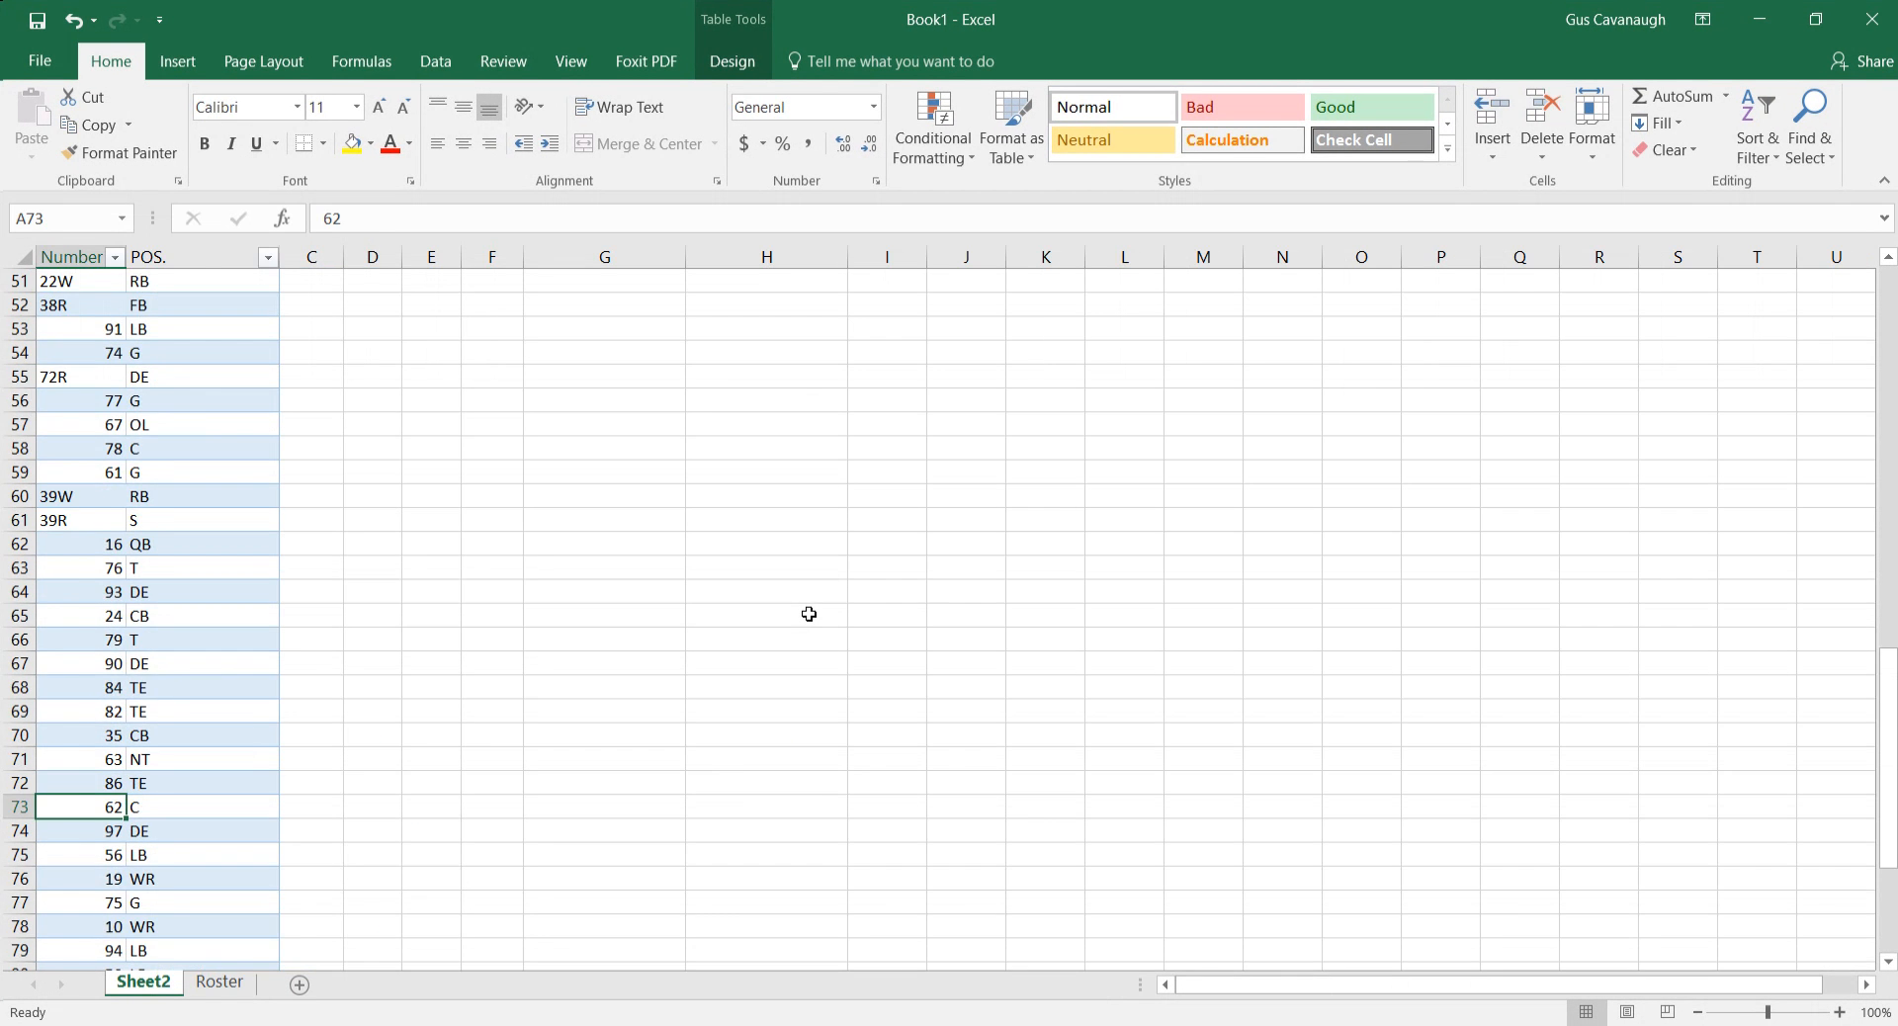
Step: Sort the Sheet2 table by the Number column from smallest to largest
{"action": "key", "text": "ctrl+Home"}
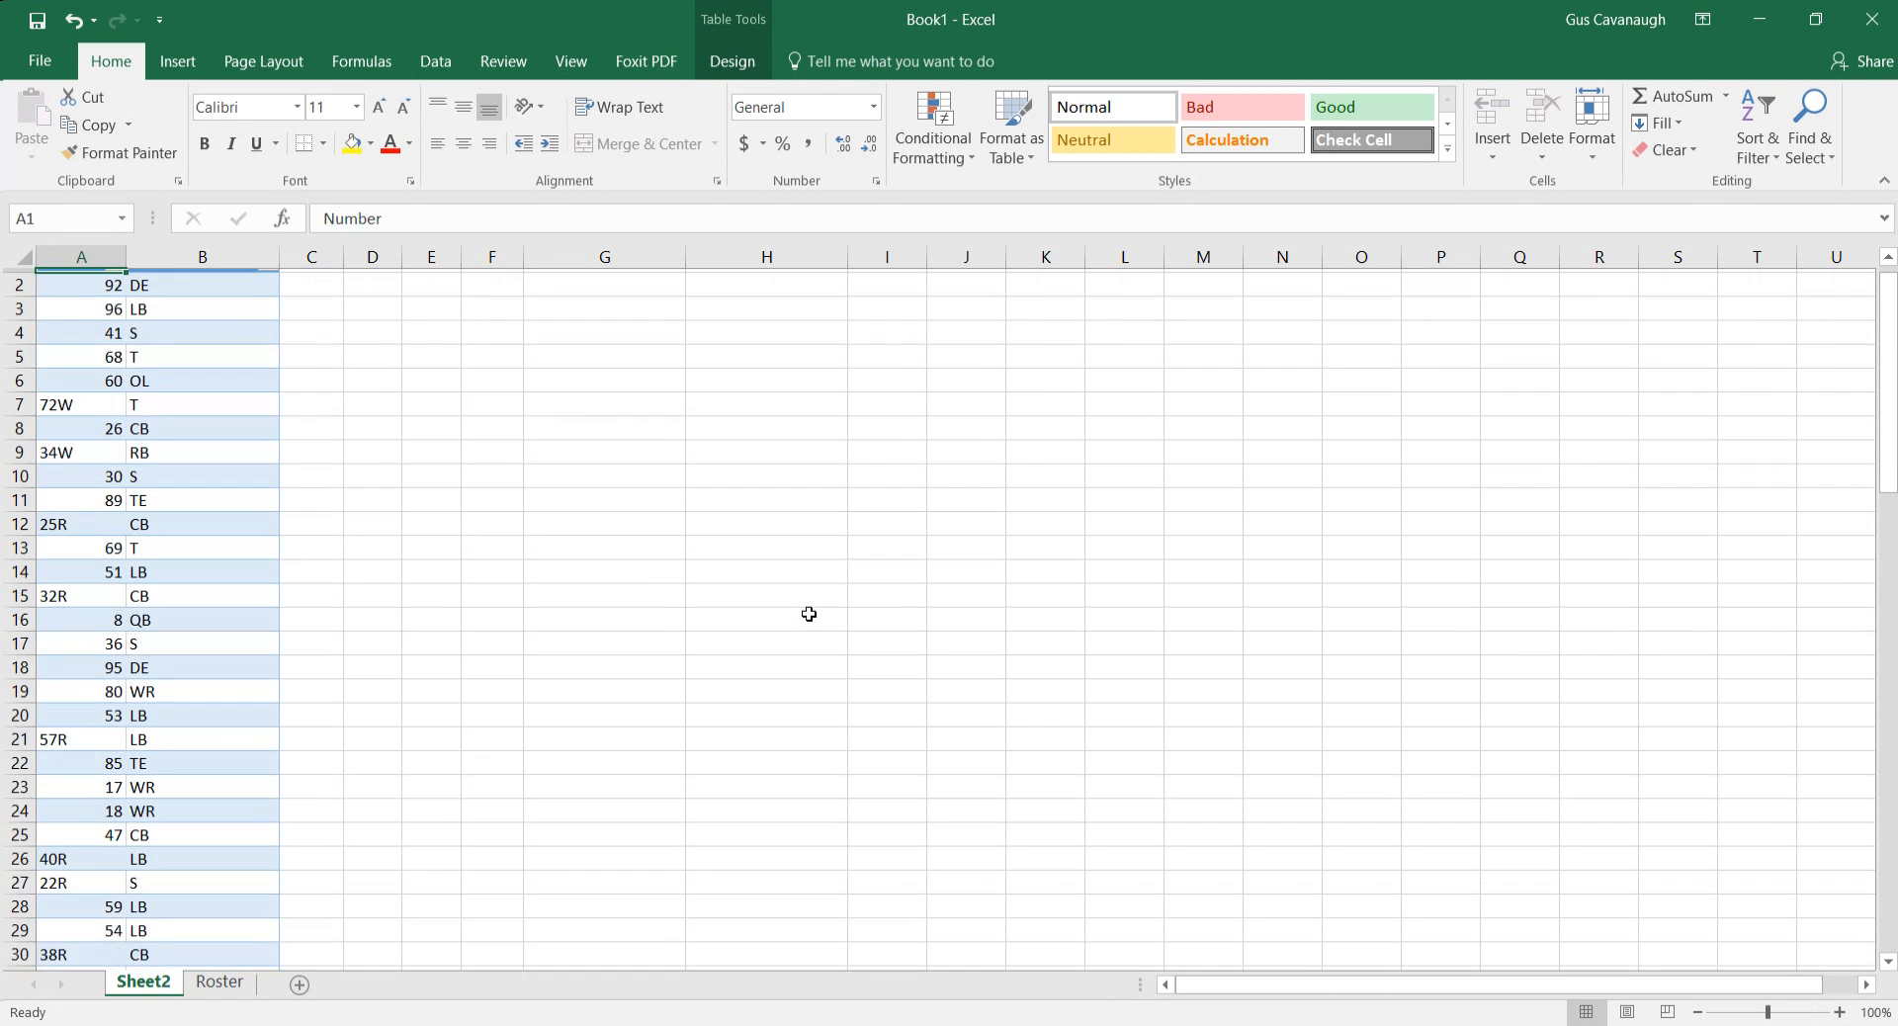
{"action": "key", "text": "alt+Down"}
{"action": "key", "text": "Down"}
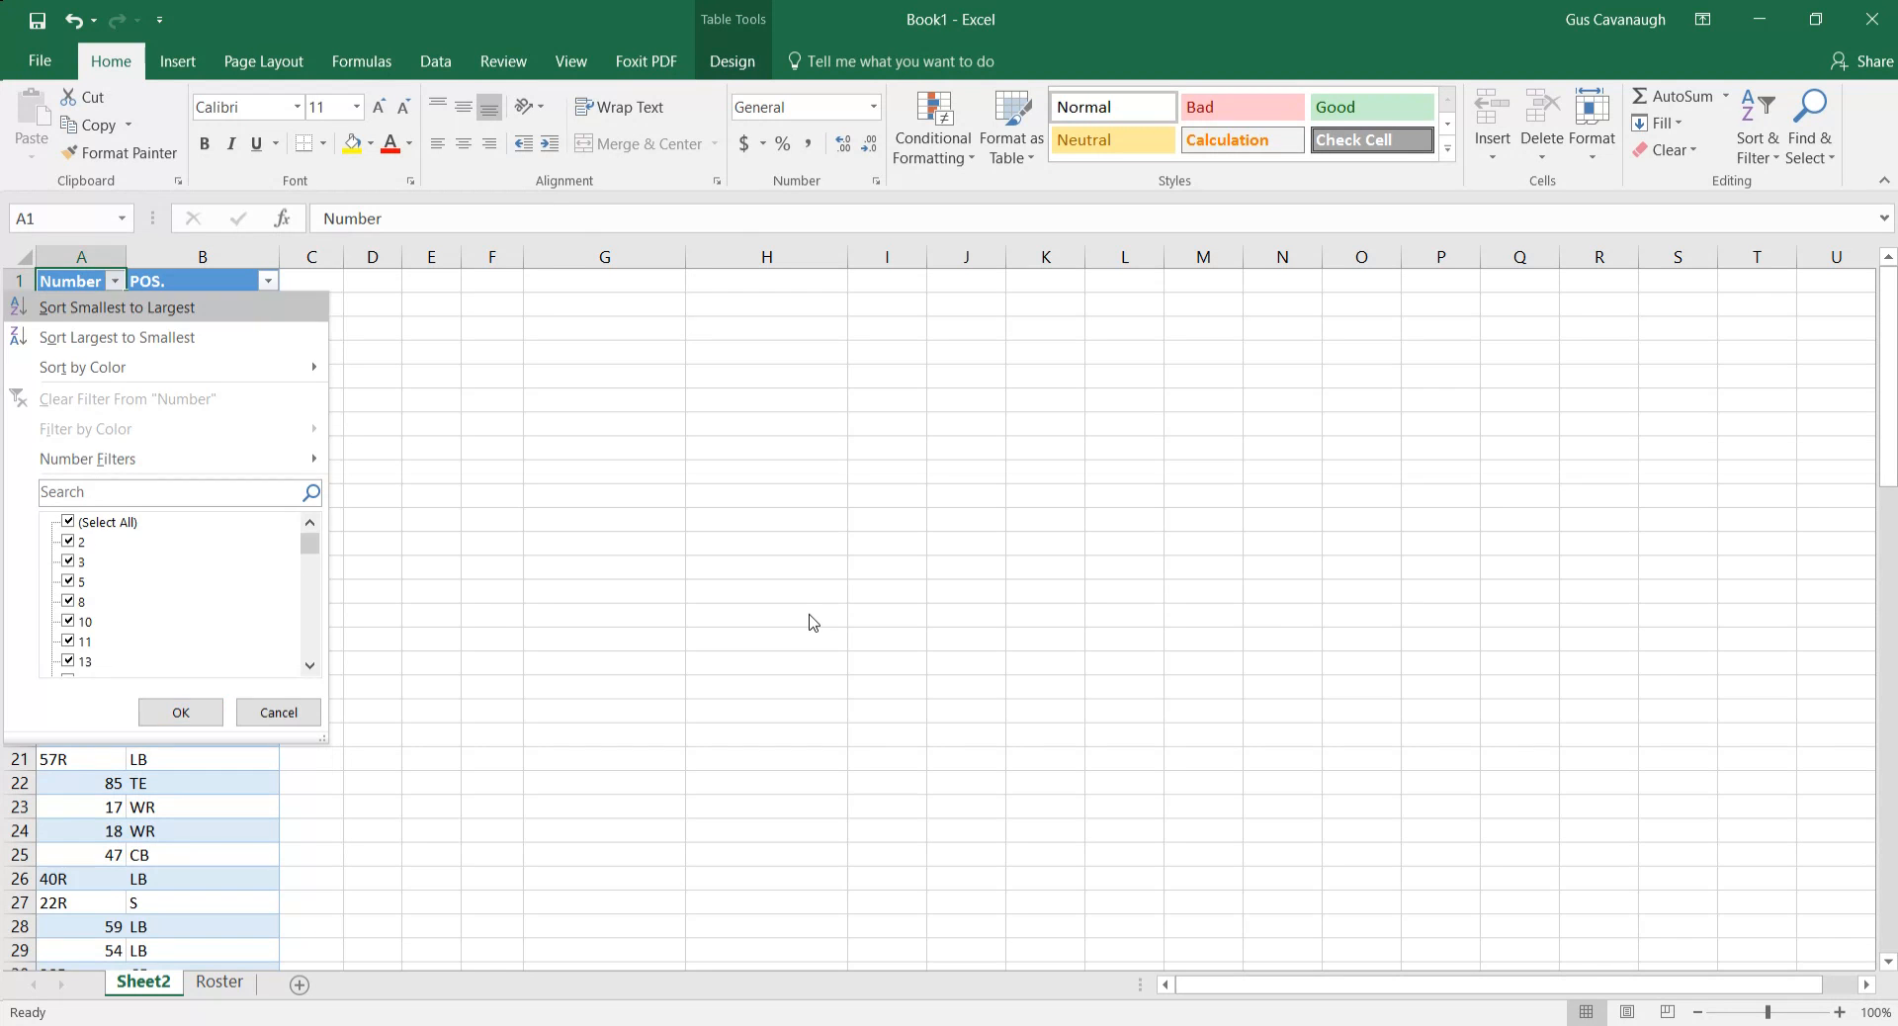
{"action": "key", "text": "Return"}
{"action": "key", "text": "Down"}
{"action": "key", "text": "Right"}
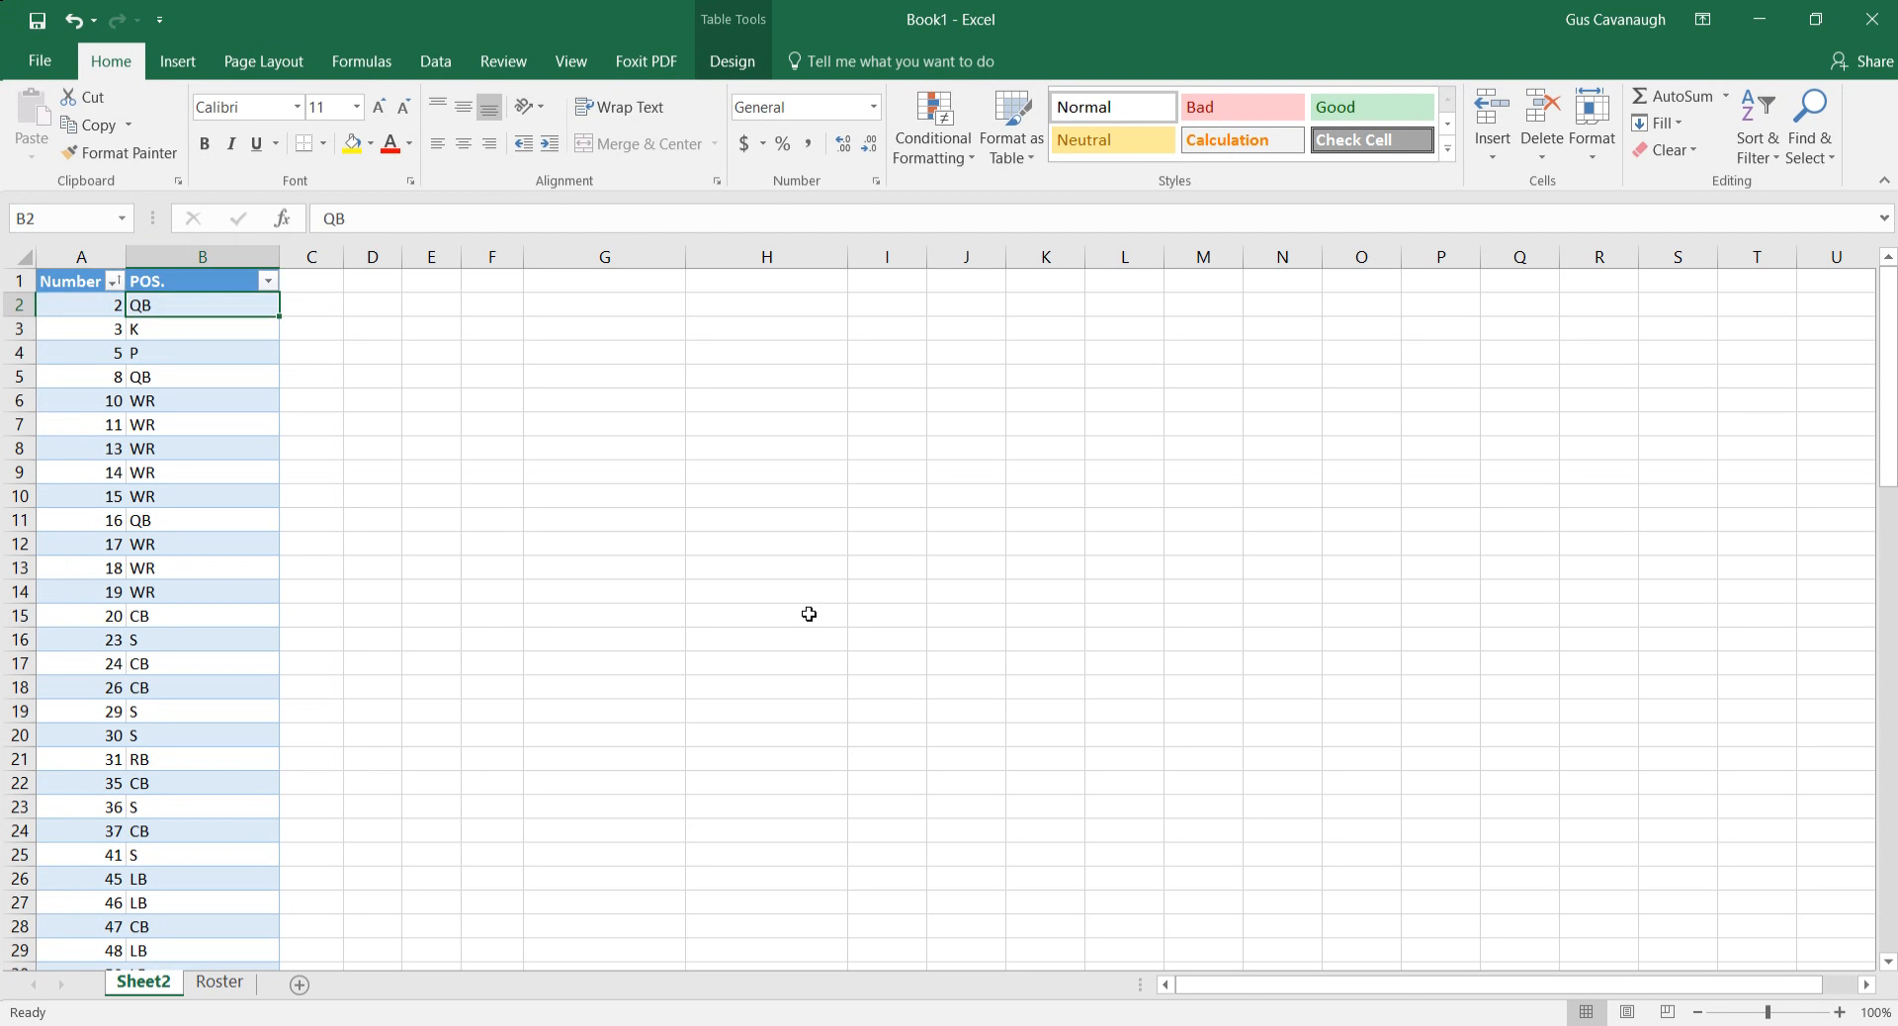
{"action": "key", "text": "Left"}
{"action": "key", "text": "Up"}
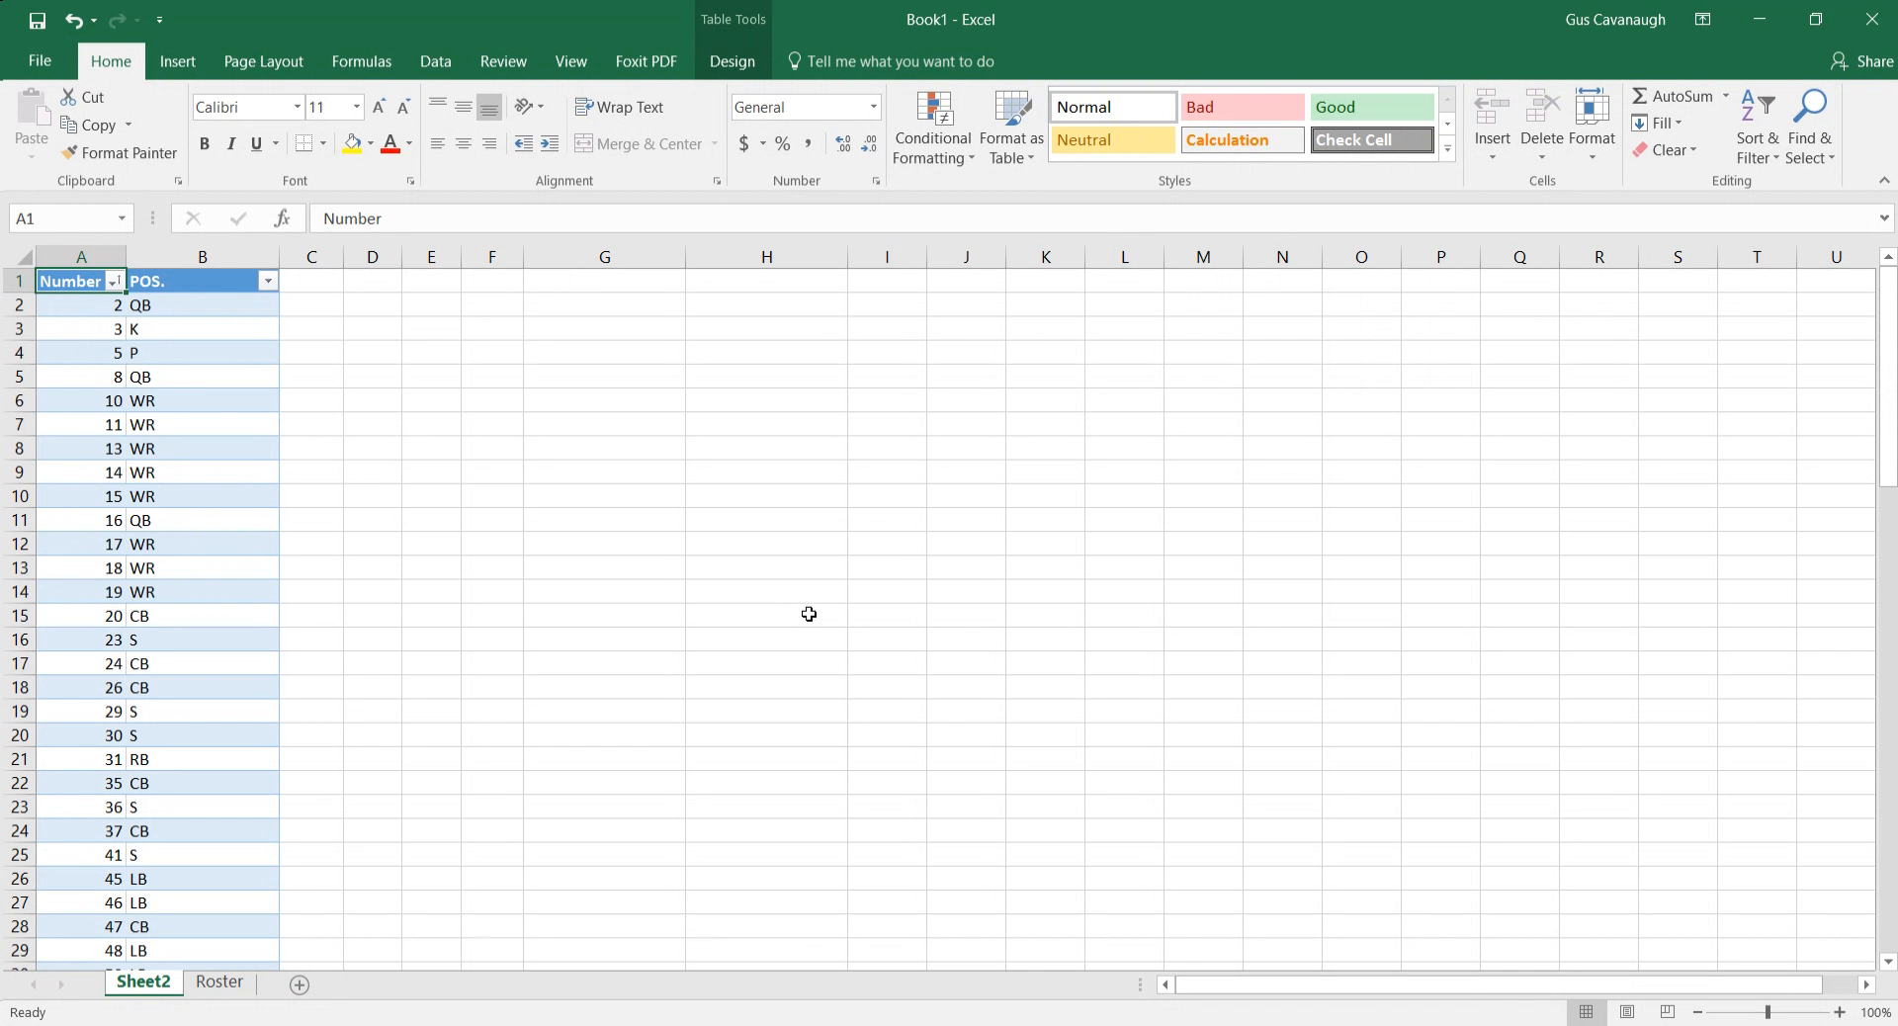
{"action": "key", "text": "alt+Down"}
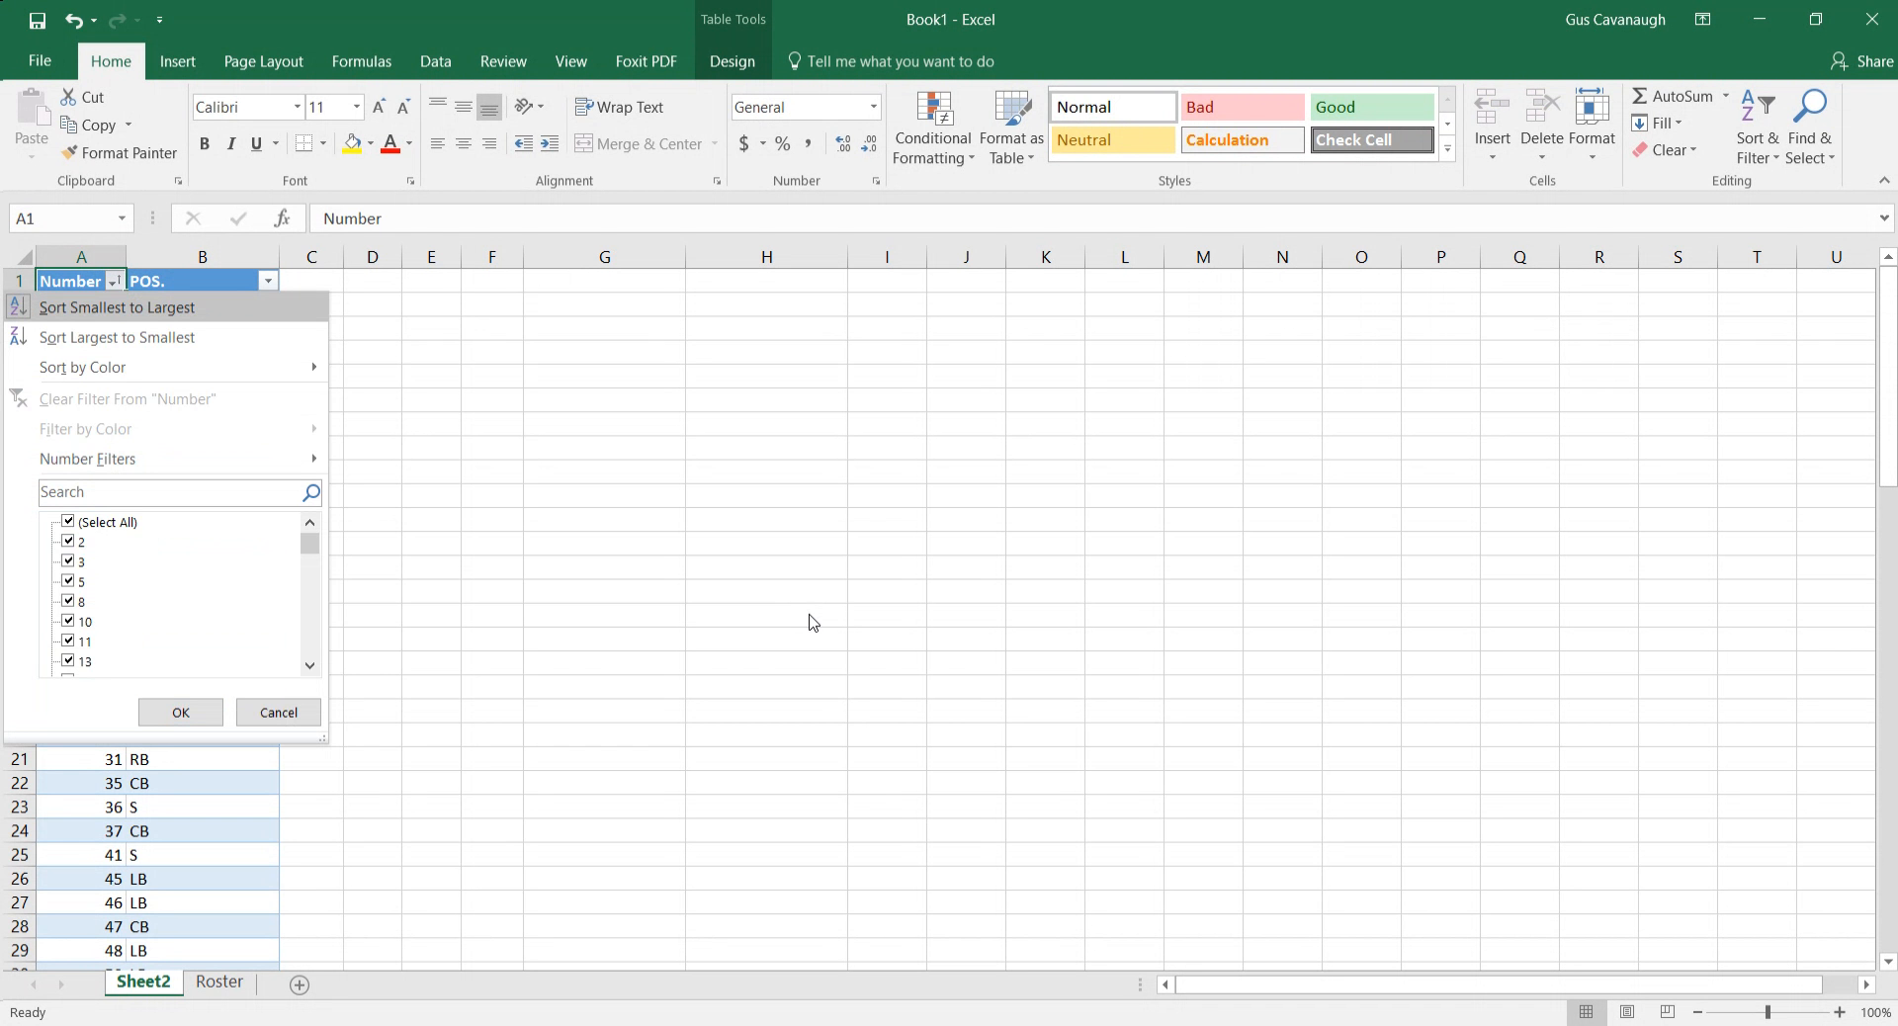
{"action": "key", "text": "Return"}
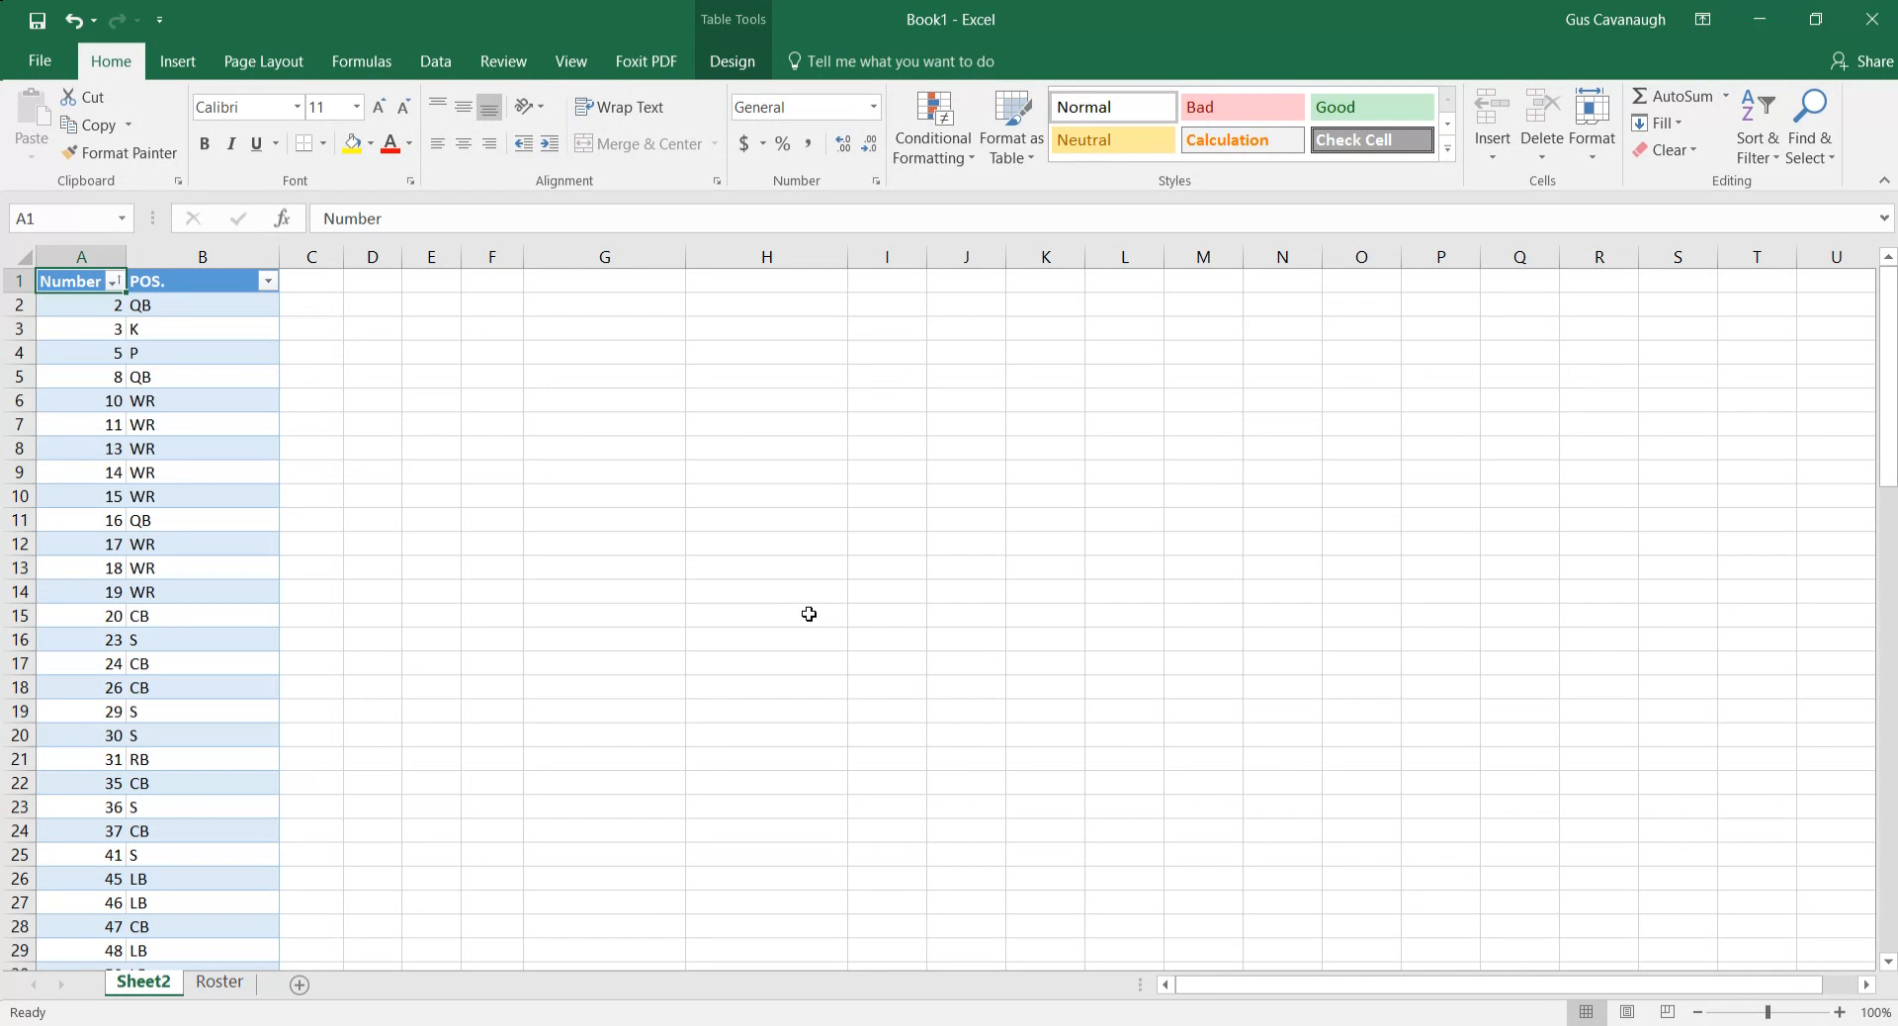
{"action": "key", "text": "Down"}
{"action": "key", "text": "Right"}
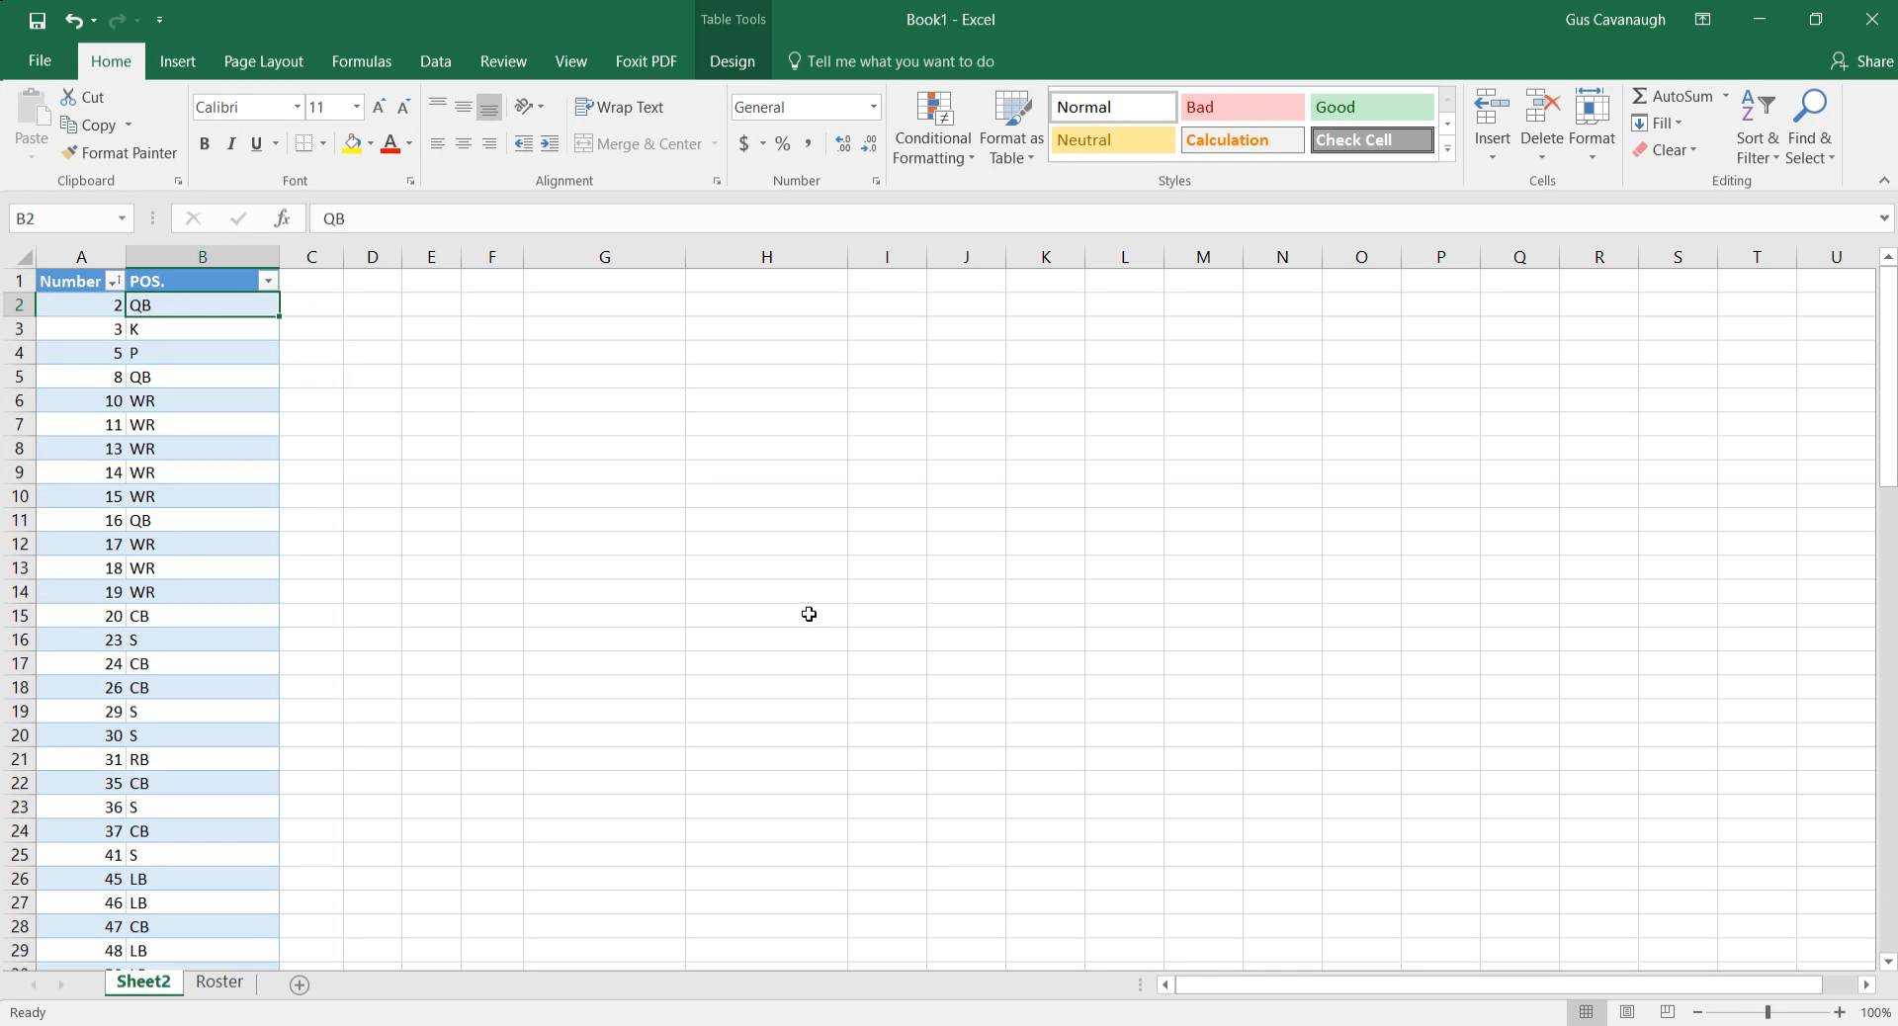
{"action": "key", "text": "Left"}
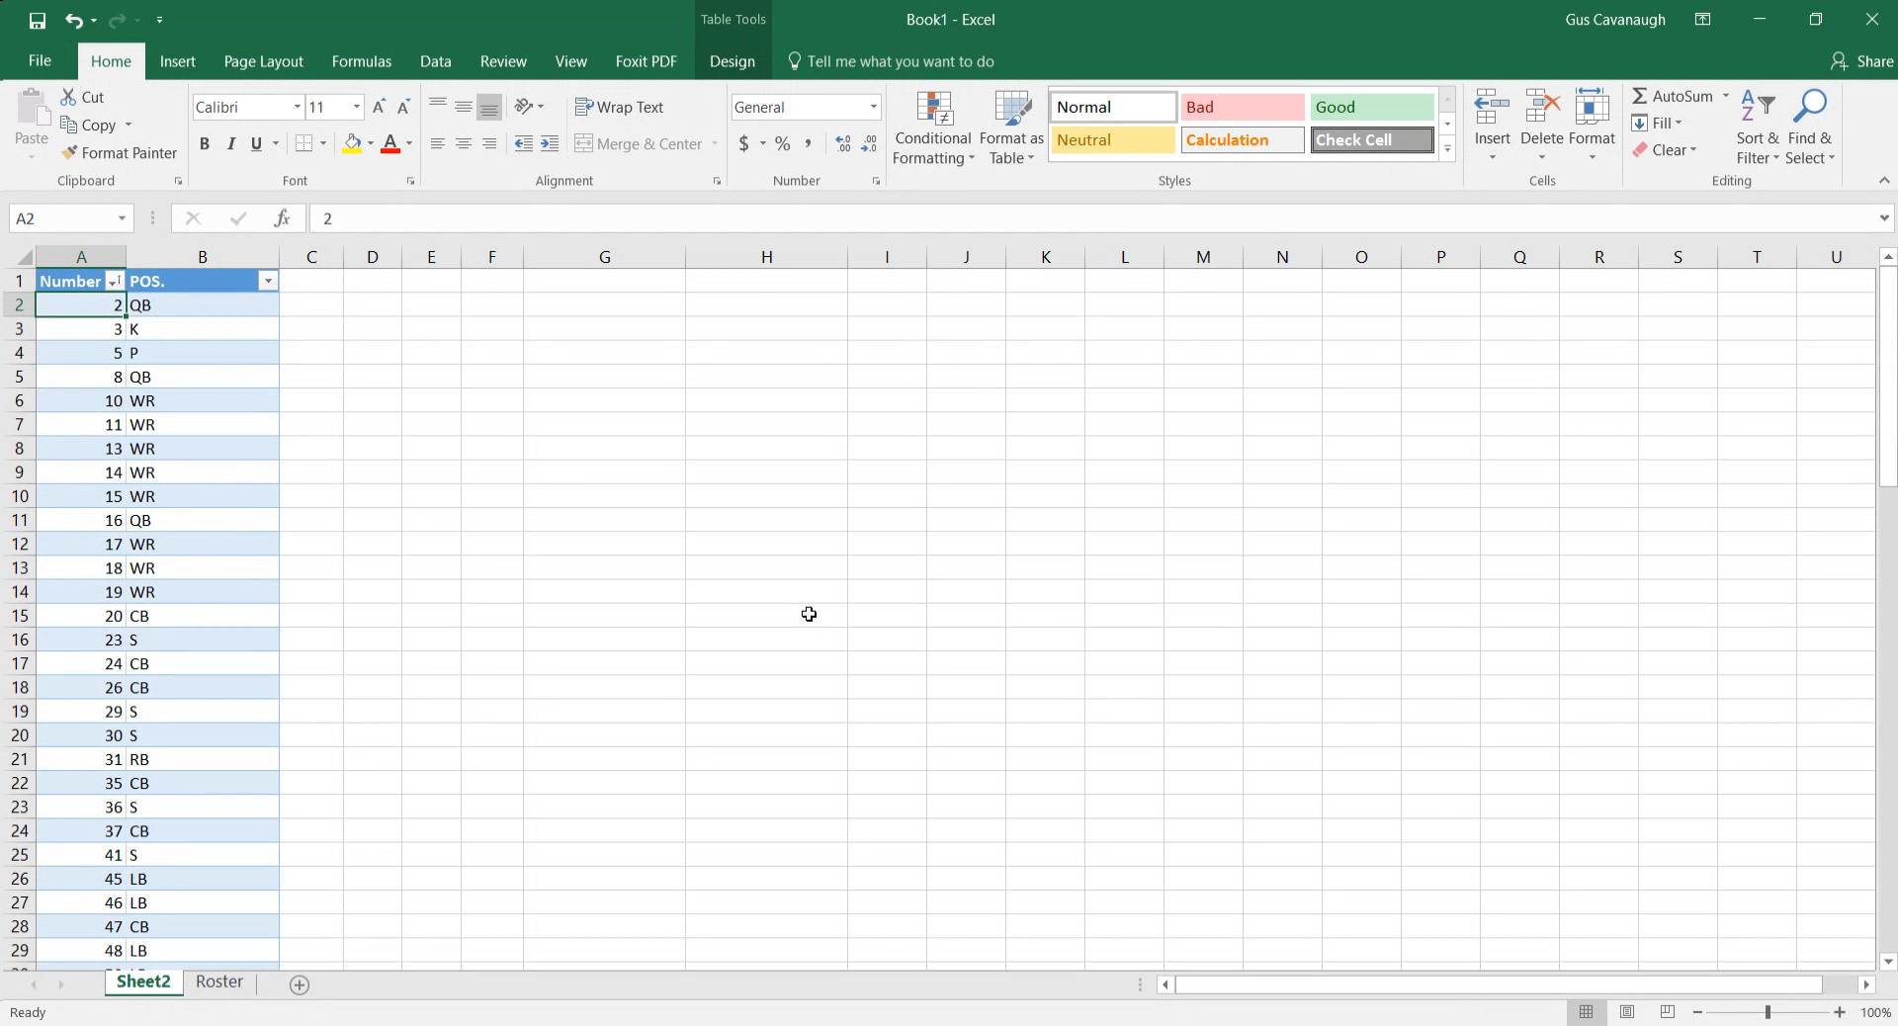
{"action": "key", "text": "ctrl+shift+Down"}
{"action": "key", "text": "ctrl+shift+Up"}
Step: Begin a VLOOKUP formula in cell G2, the first Position cell of the Roster sheet
{"action": "key", "text": "ctrl+Page_Down"}
{"action": "key", "text": "Right"}
{"action": "key", "text": "Right"}
{"action": "key", "text": "Right"}
{"action": "key", "text": "Right"}
{"action": "key", "text": "Right"}
{"action": "key", "text": "Right"}
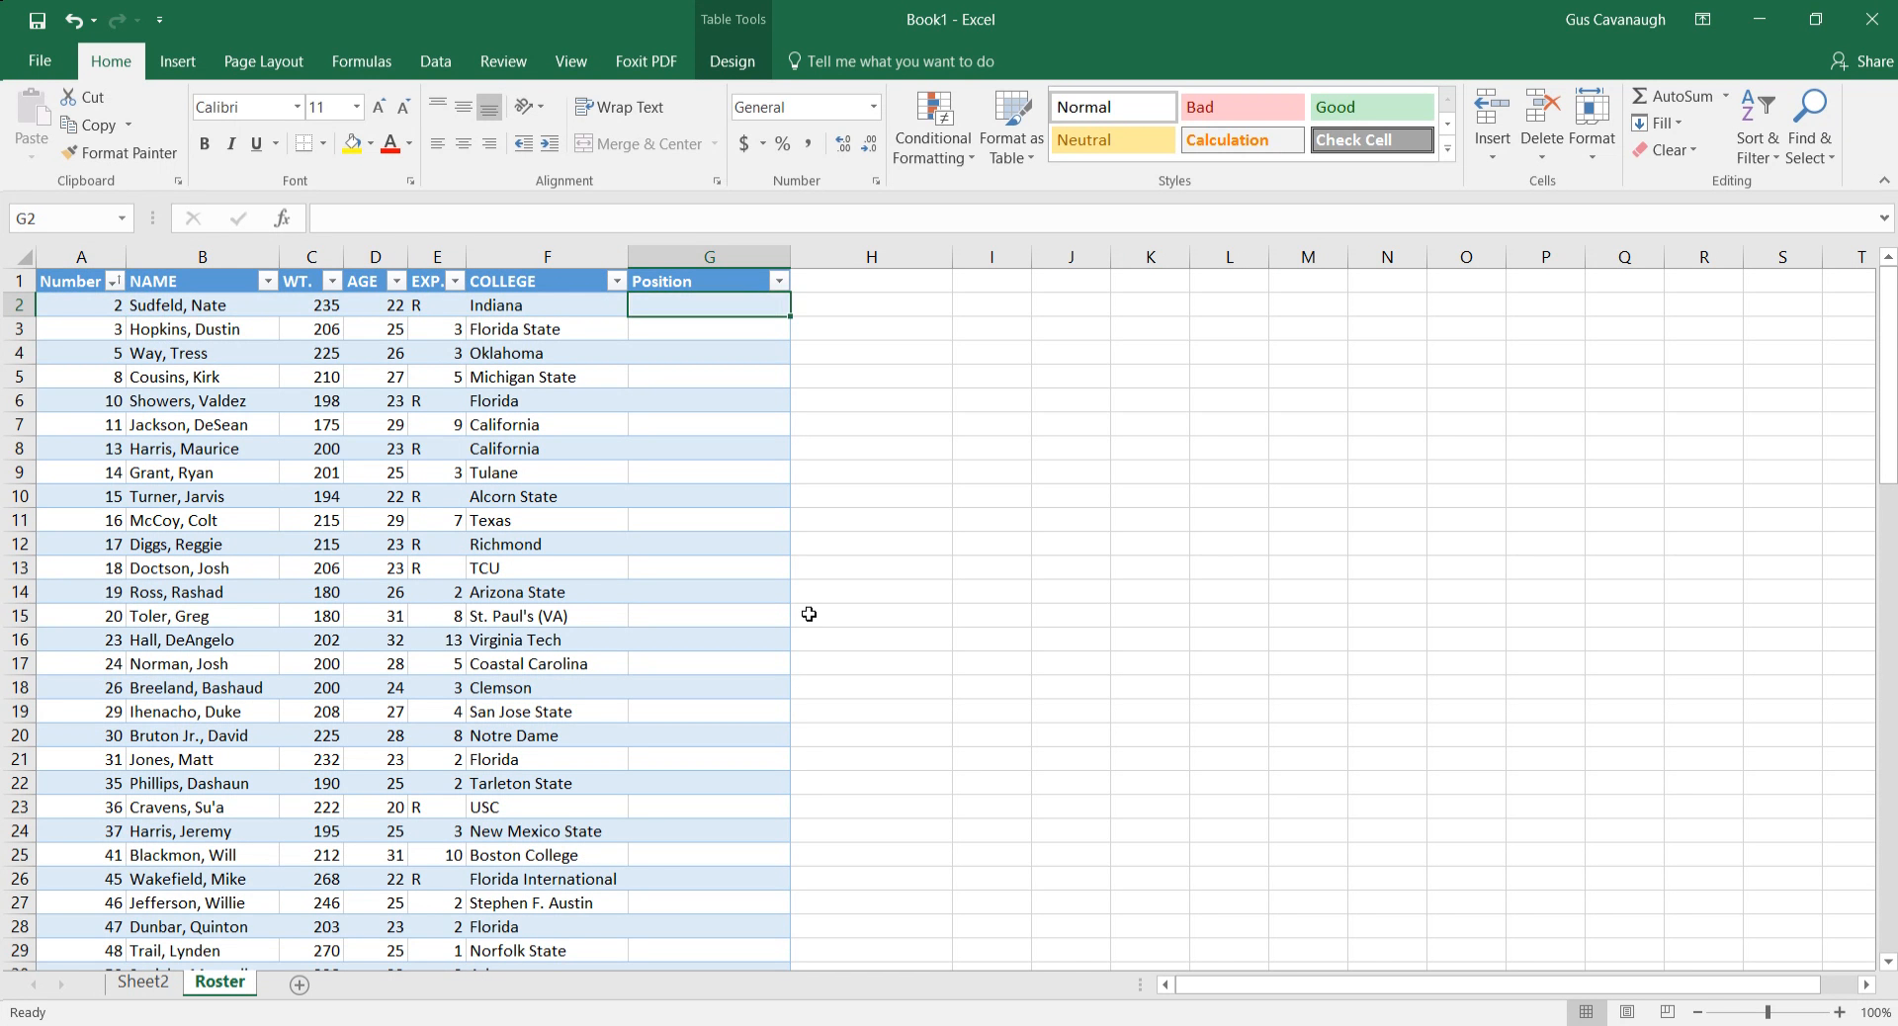
{"action": "type", "text": "="}
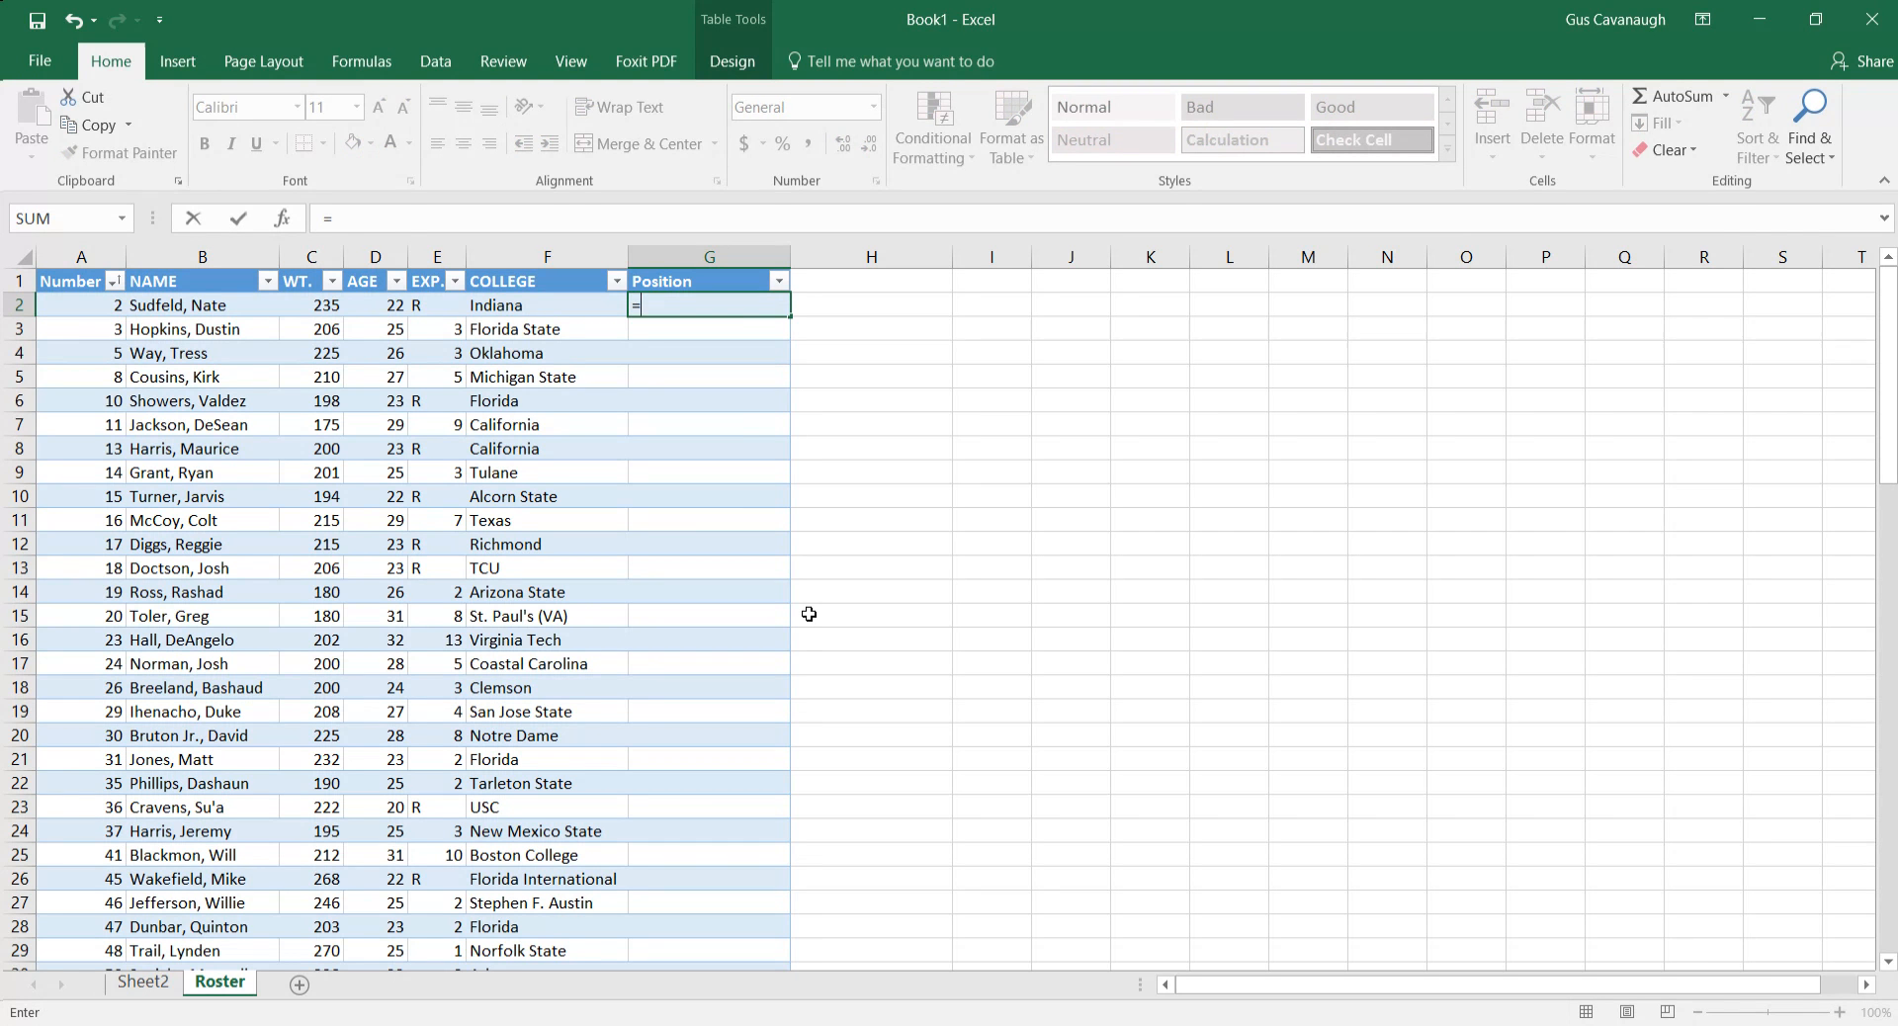
{"action": "type", "text": "vl"}
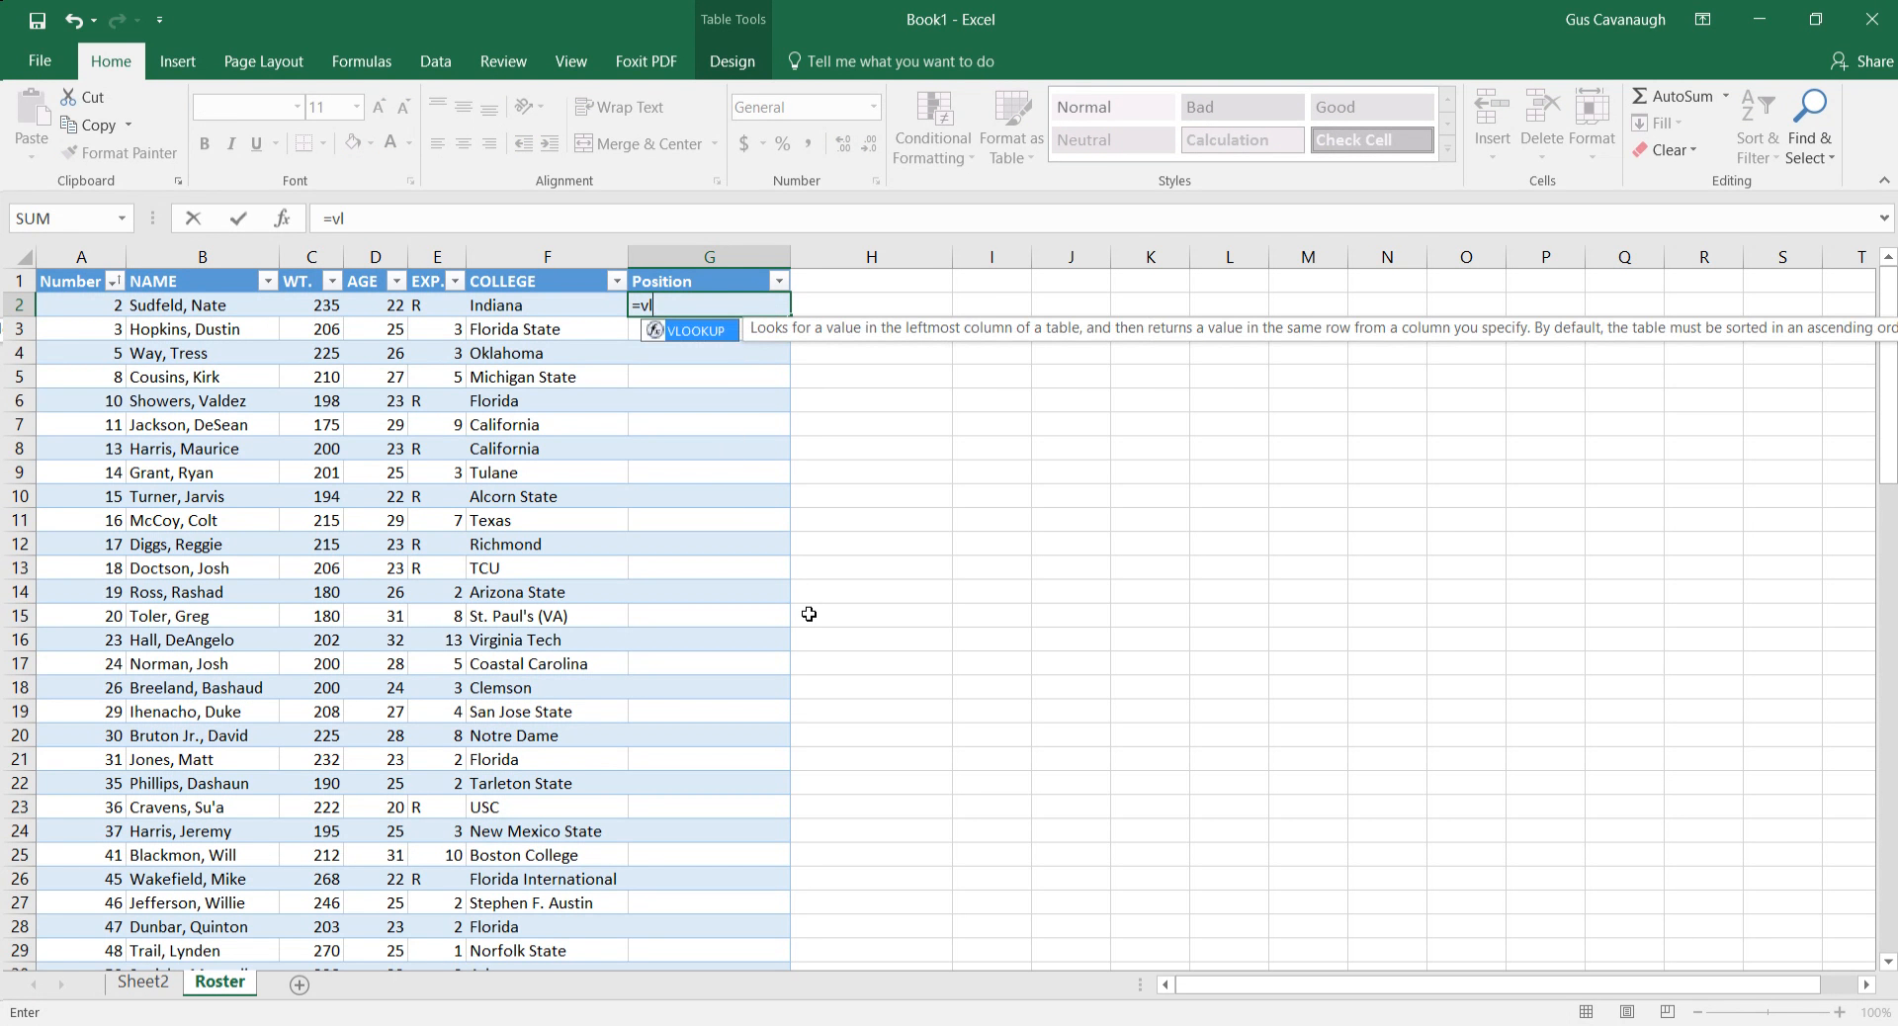
{"action": "key", "text": "Tab"}
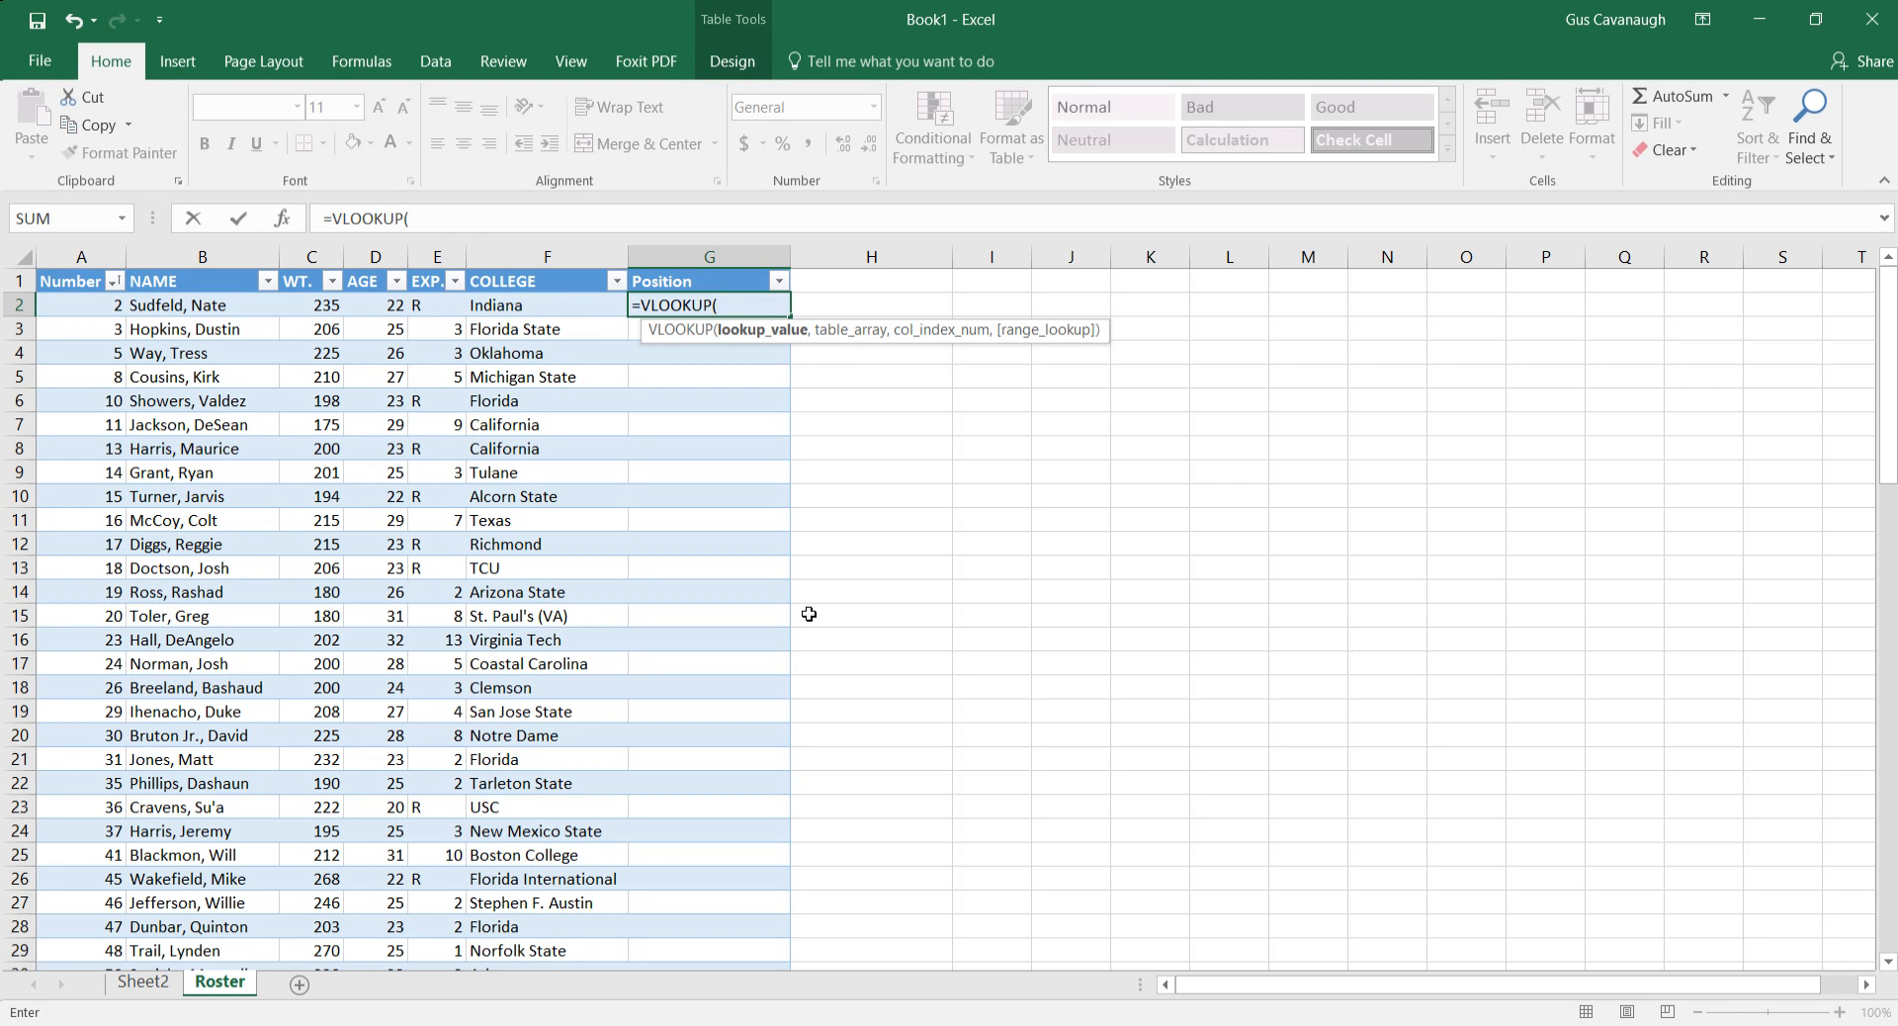
{"action": "key", "text": "Left"}
{"action": "key", "text": "Left"}
{"action": "key", "text": "Left"}
{"action": "key", "text": "Left"}
{"action": "key", "text": "Left"}
{"action": "key", "text": "Left"}
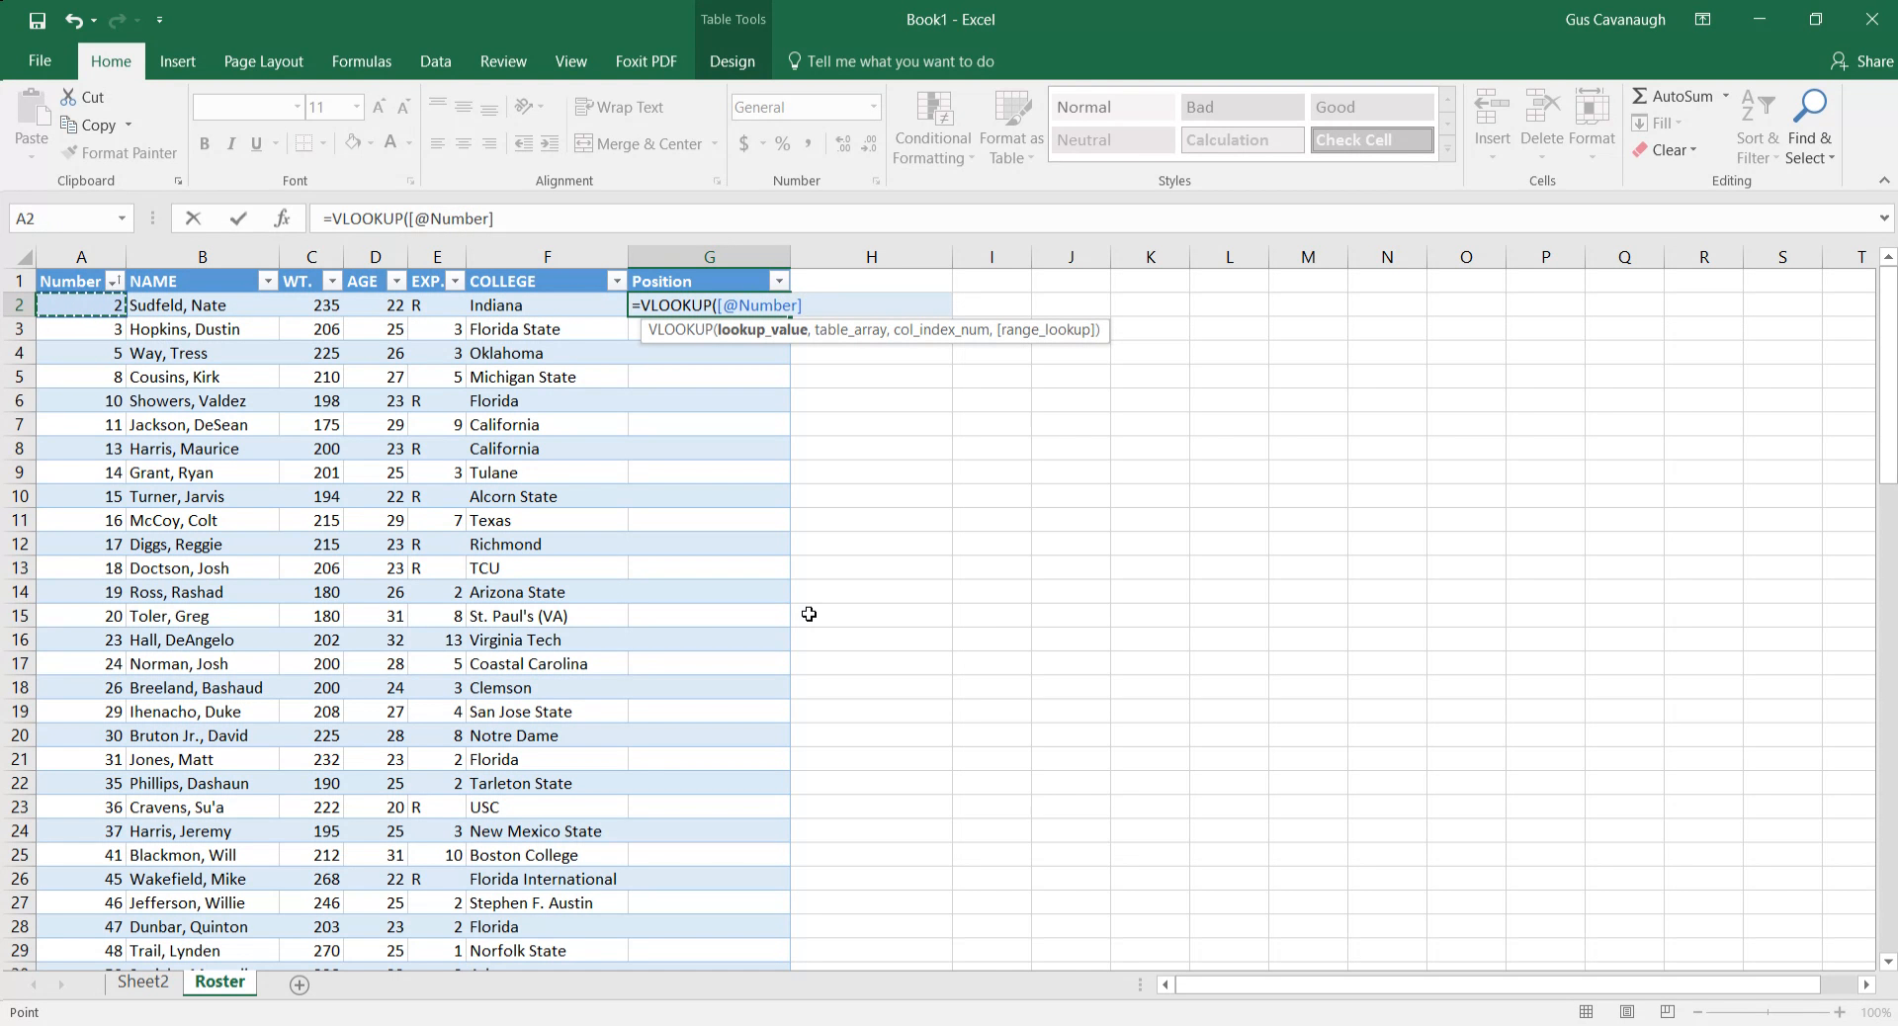
{"action": "type", "text": ","}
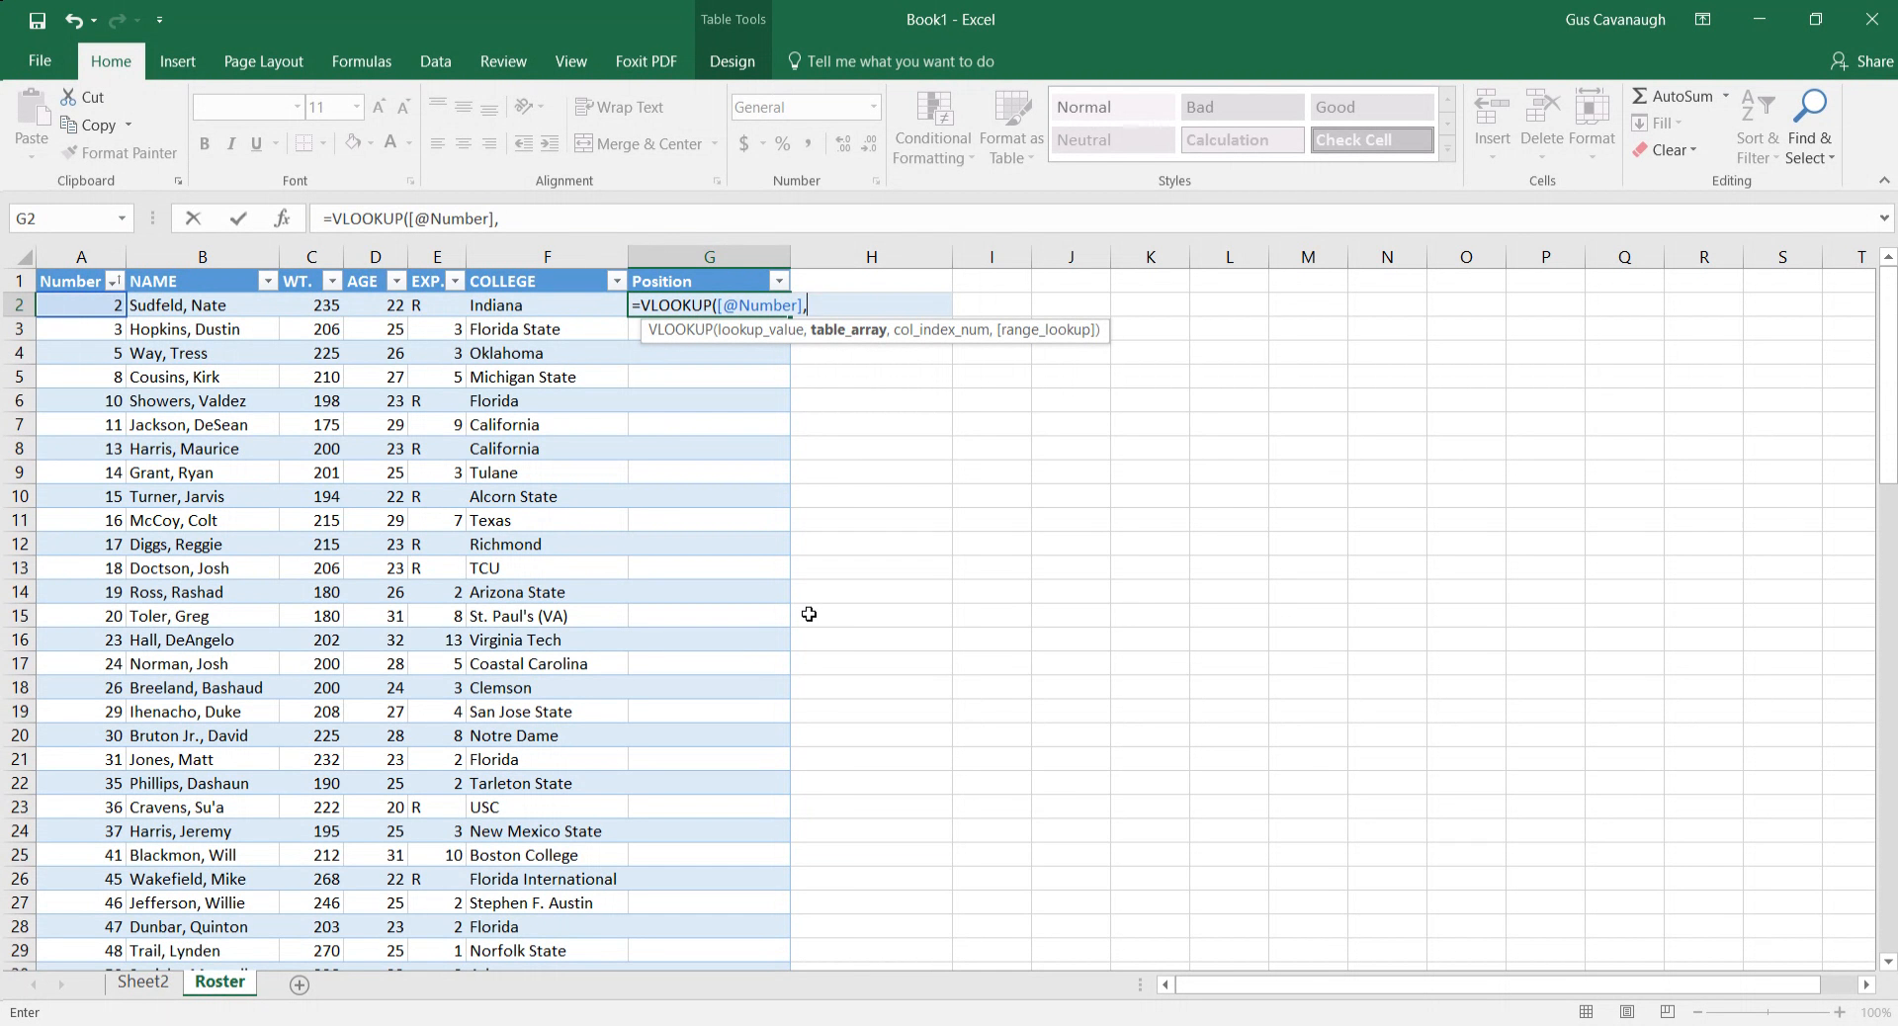
Step: Set the VLOOKUP table array to all data rows of Sheet2's Number and POS. columns, Table13
{"action": "key", "text": "ctrl+Page_Up"}
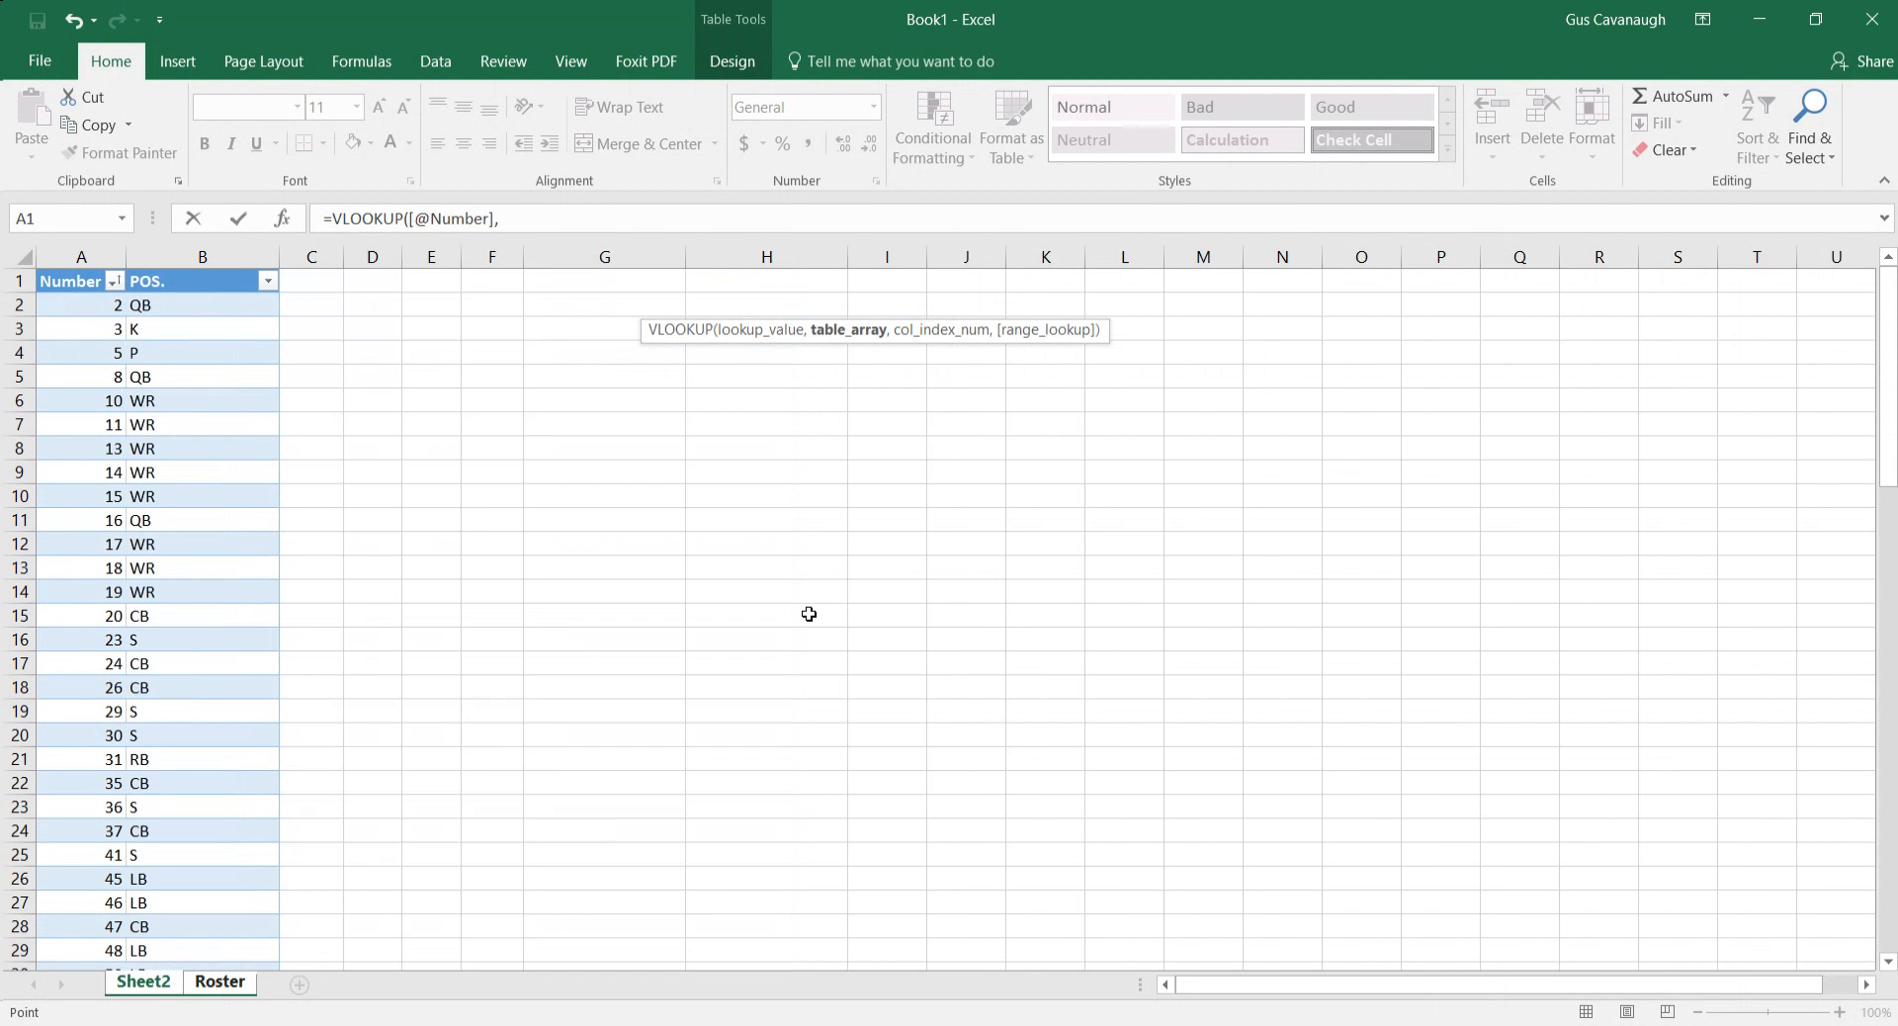
{"action": "key", "text": "Up"}
{"action": "key", "text": "Down"}
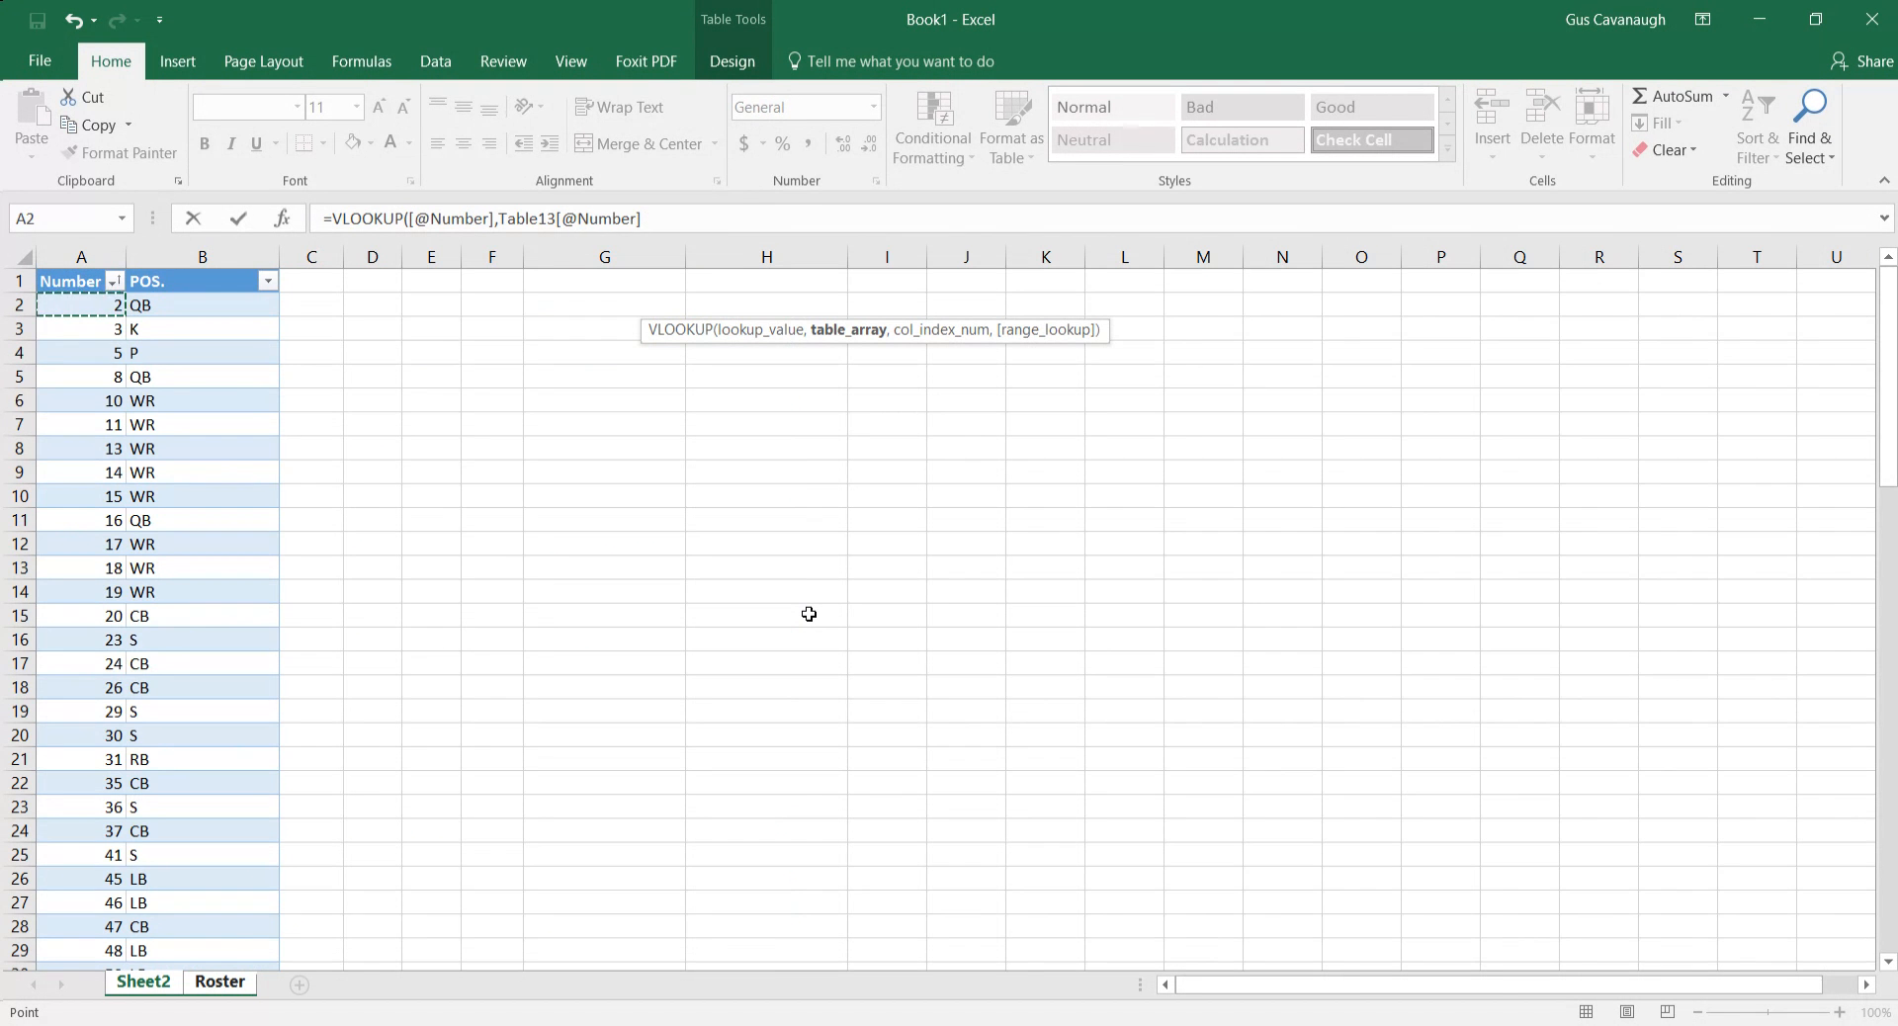
{"action": "key", "text": "ctrl+shift+Down"}
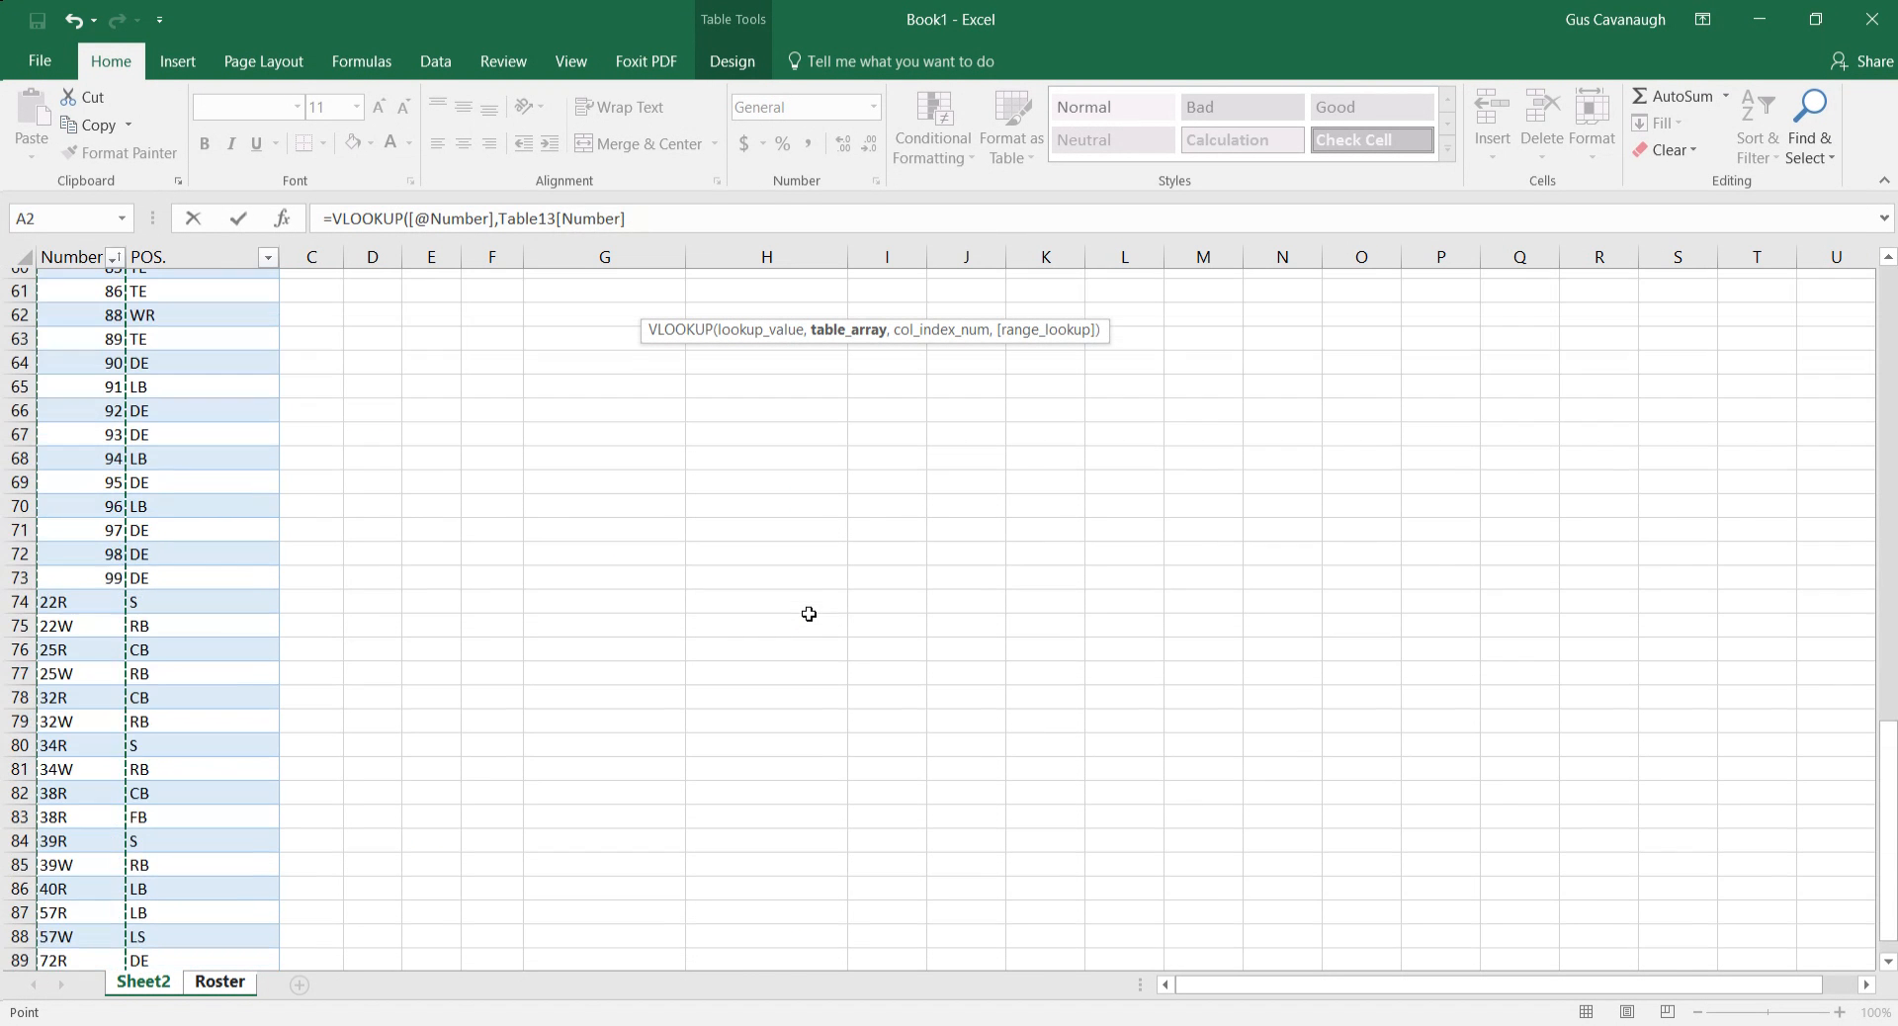
{"action": "key", "text": "ctrl+shift+Right"}
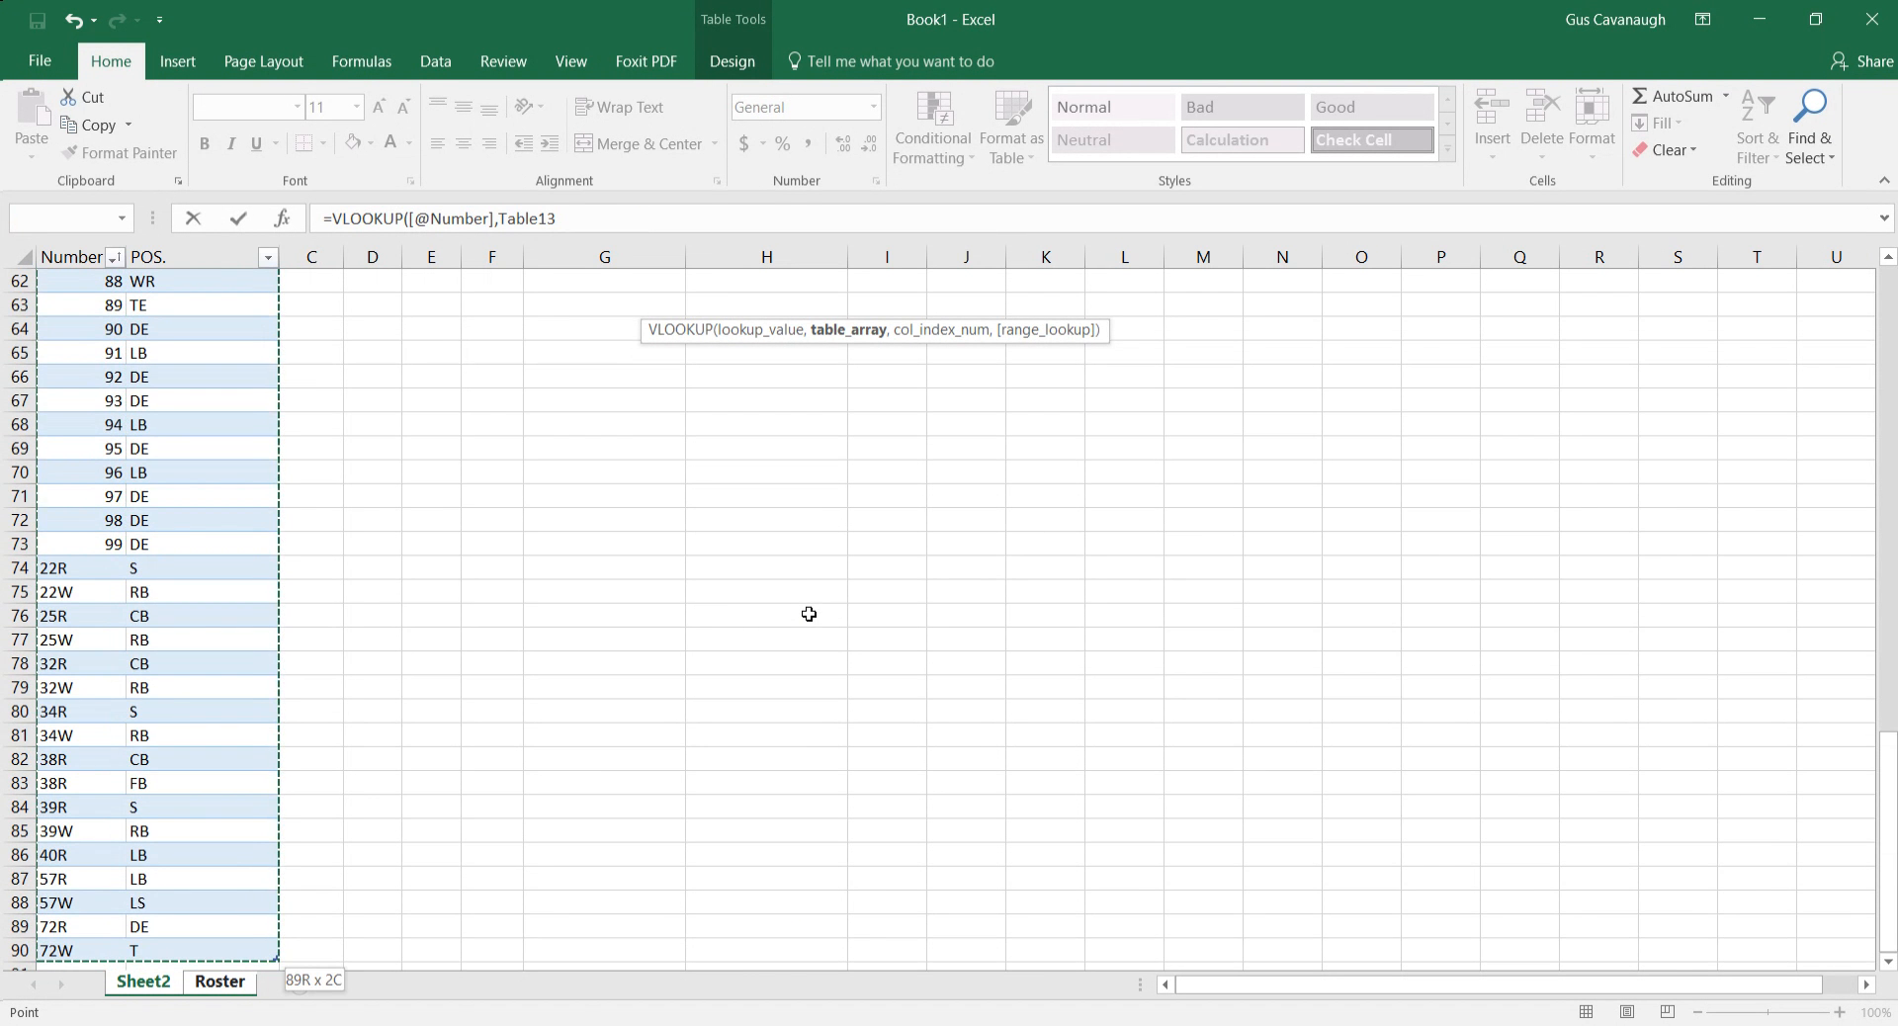
{"action": "type", "text": ","}
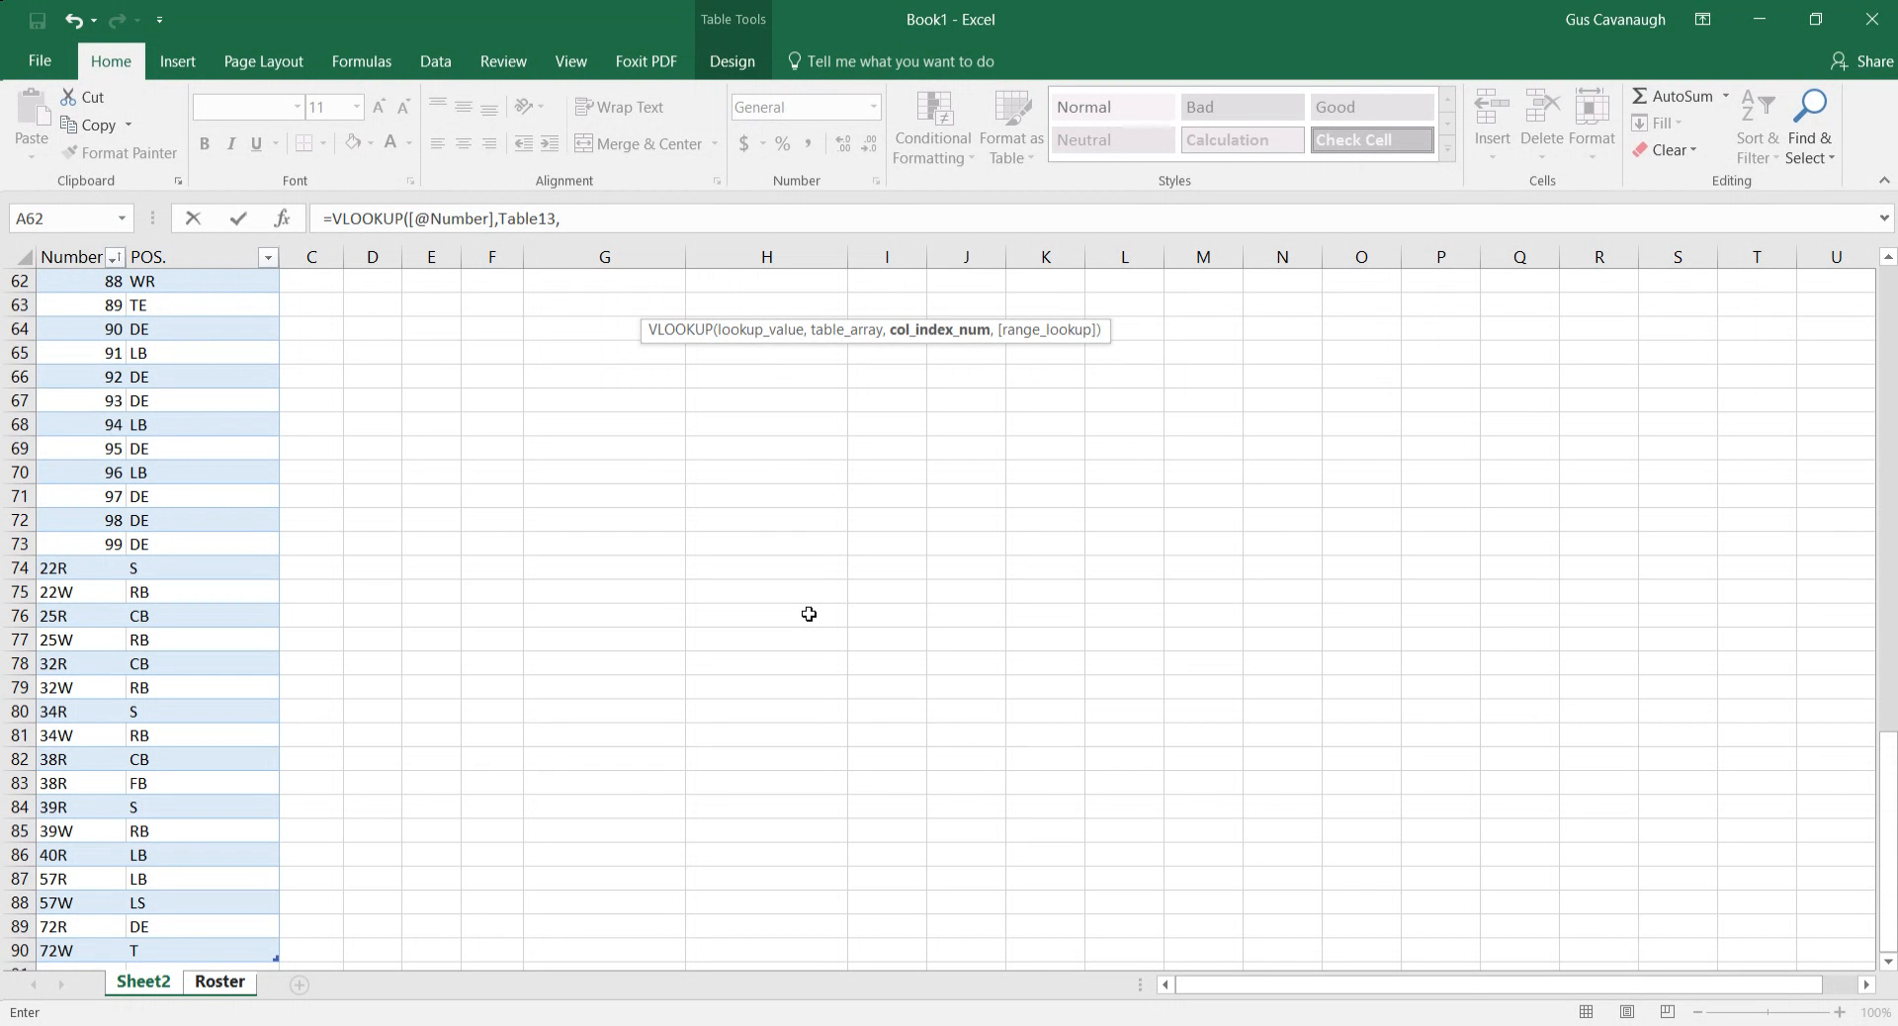
Step: Complete the VLOOKUP in G2 with column index 2 and FALSE for an exact match, filling the Position column
{"action": "type", "text": ","}
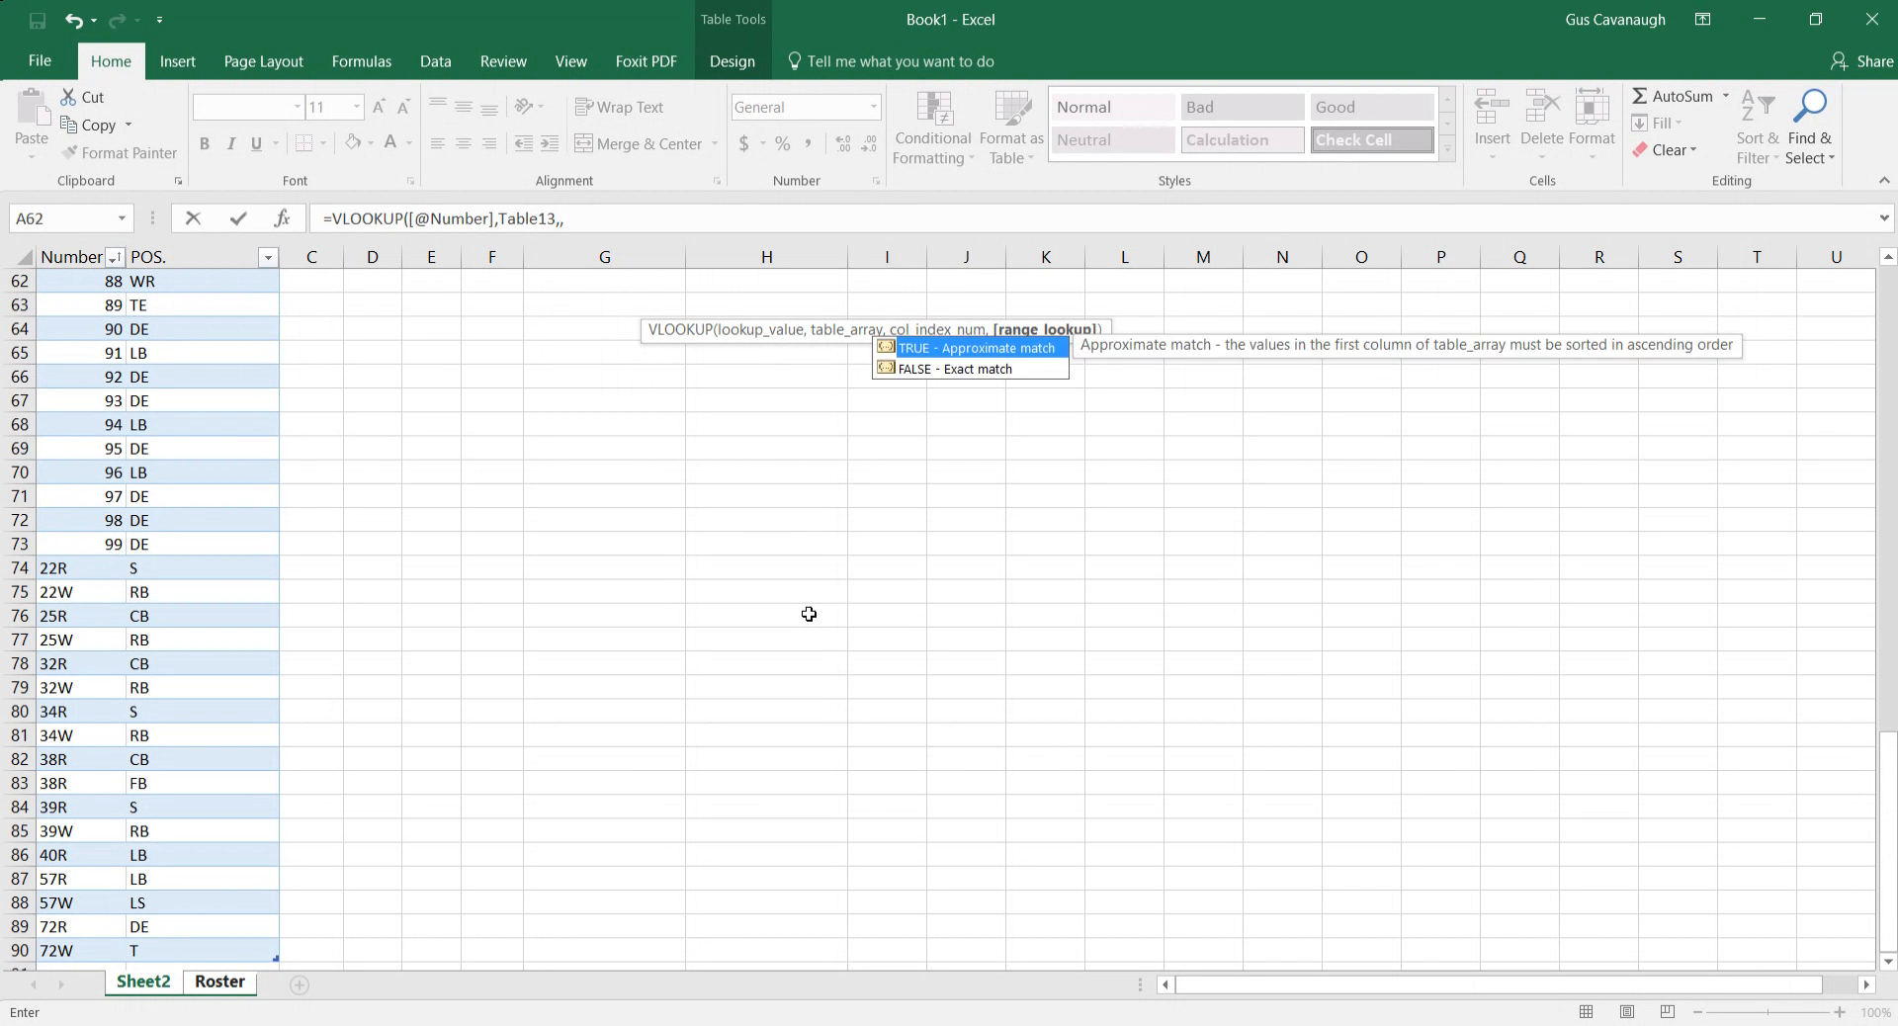
{"action": "key", "text": "BackSpace"}
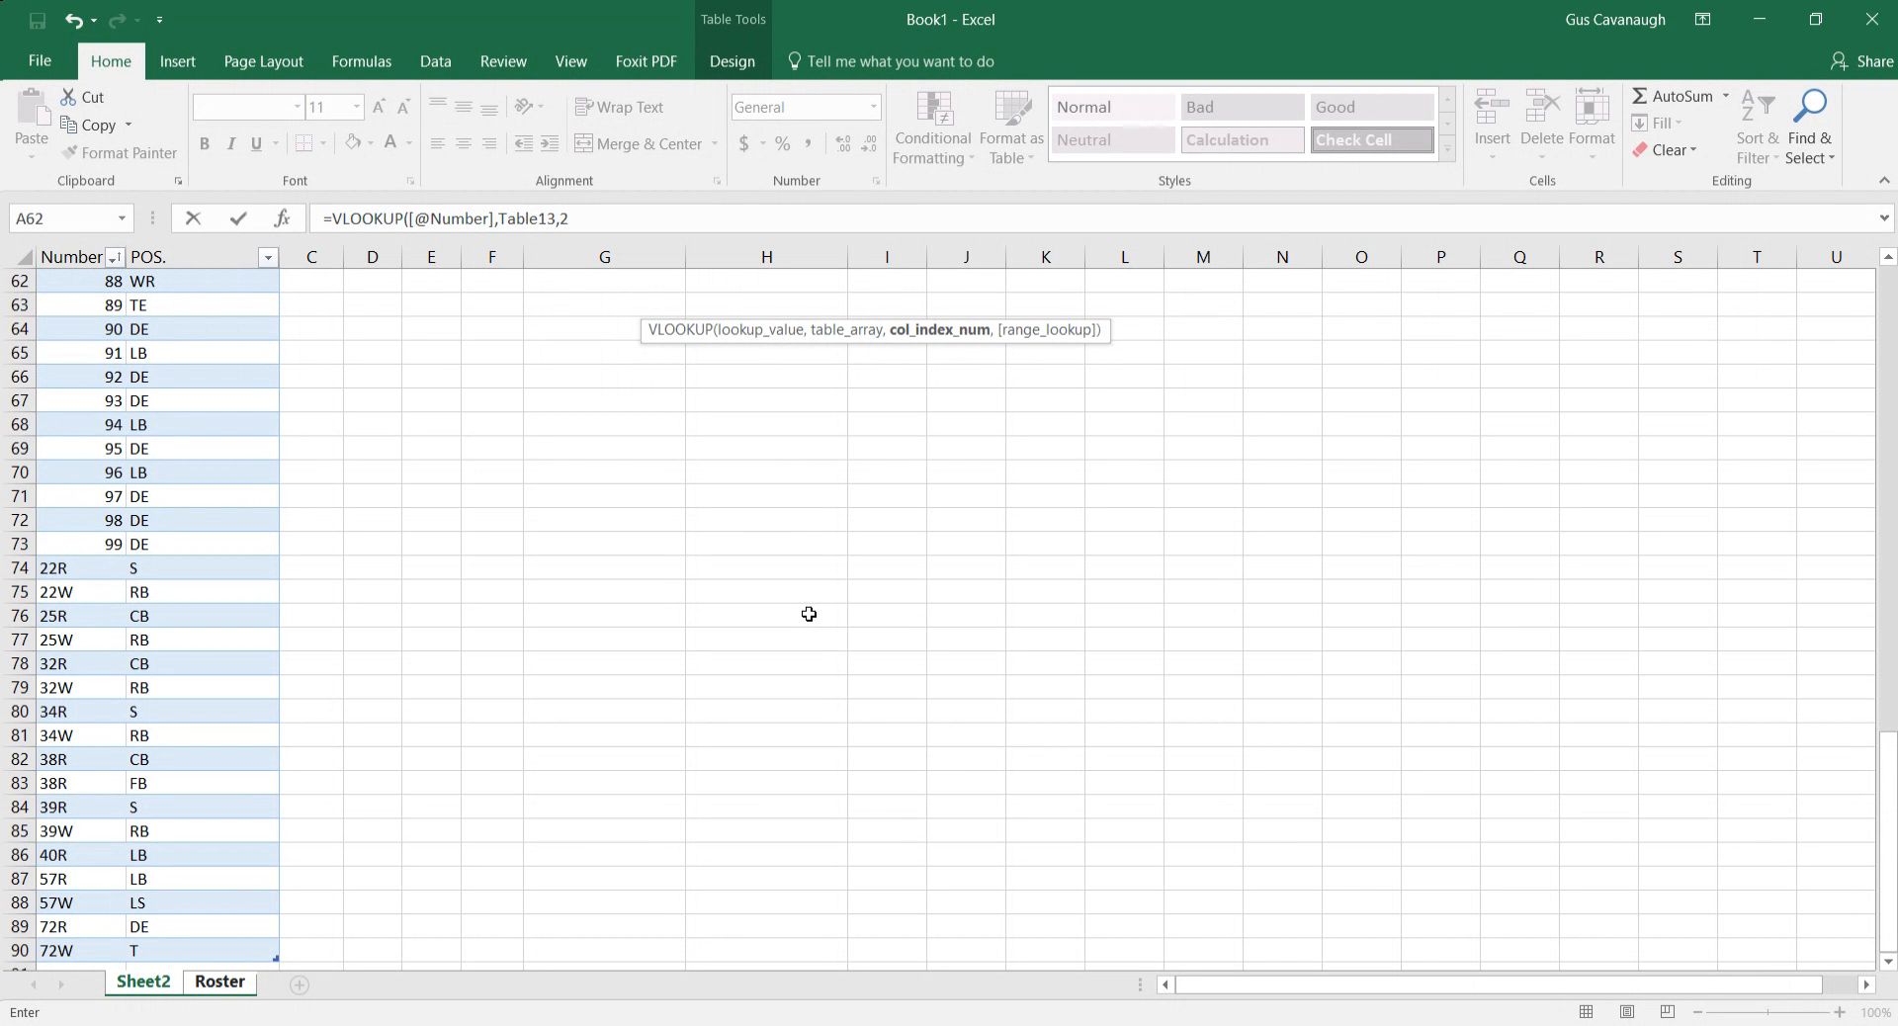
{"action": "type", "text": ","}
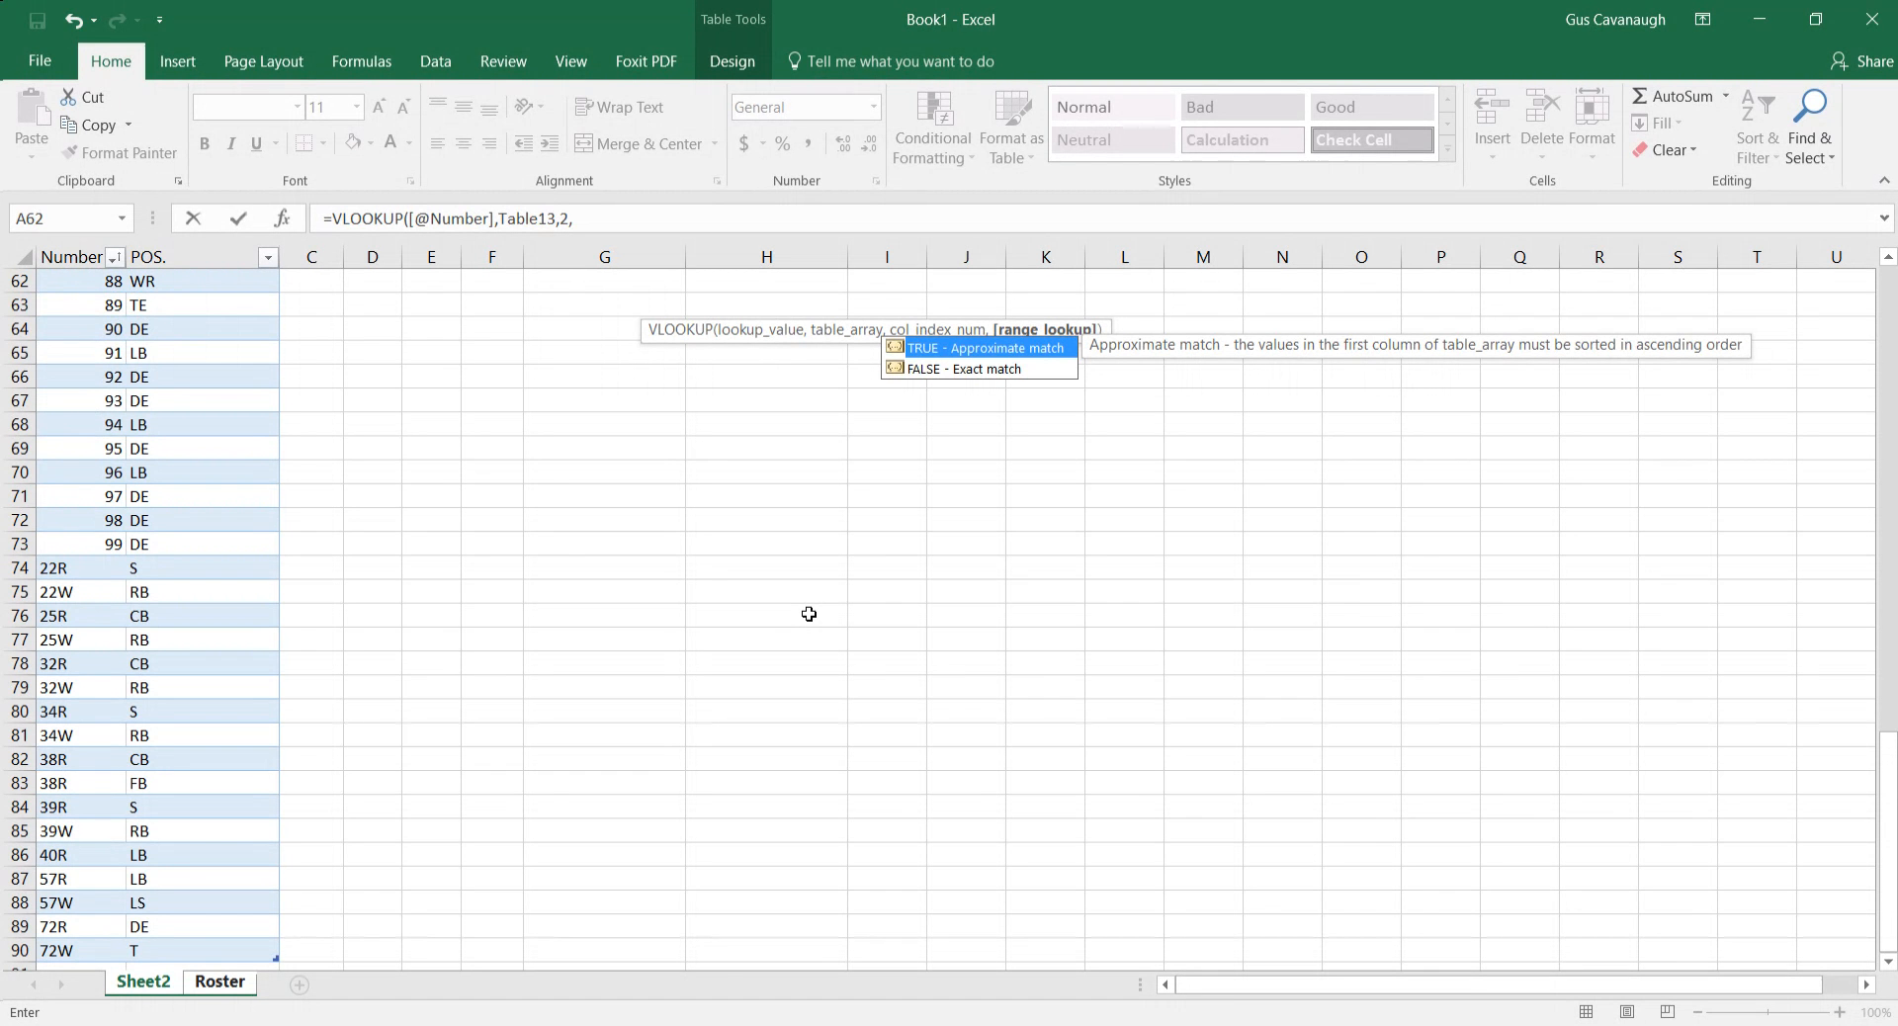
{"action": "key", "text": "Down"}
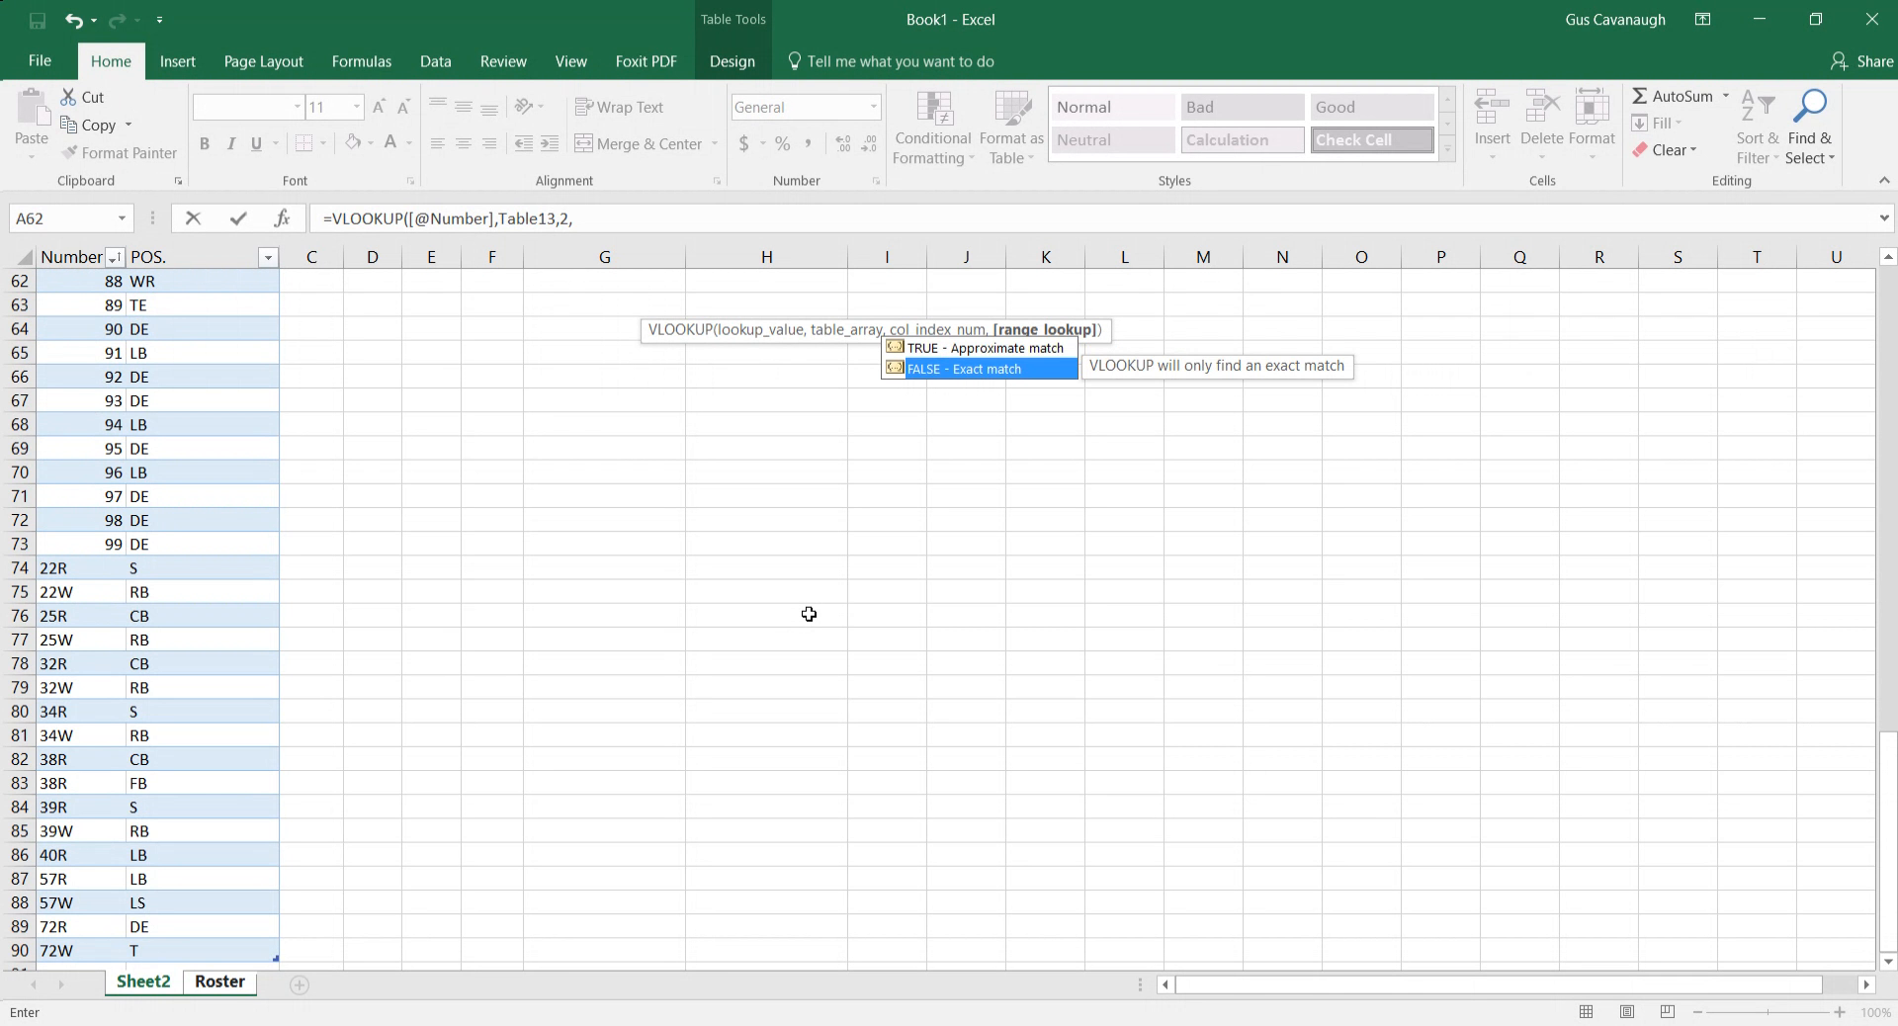
{"action": "key", "text": "Tab"}
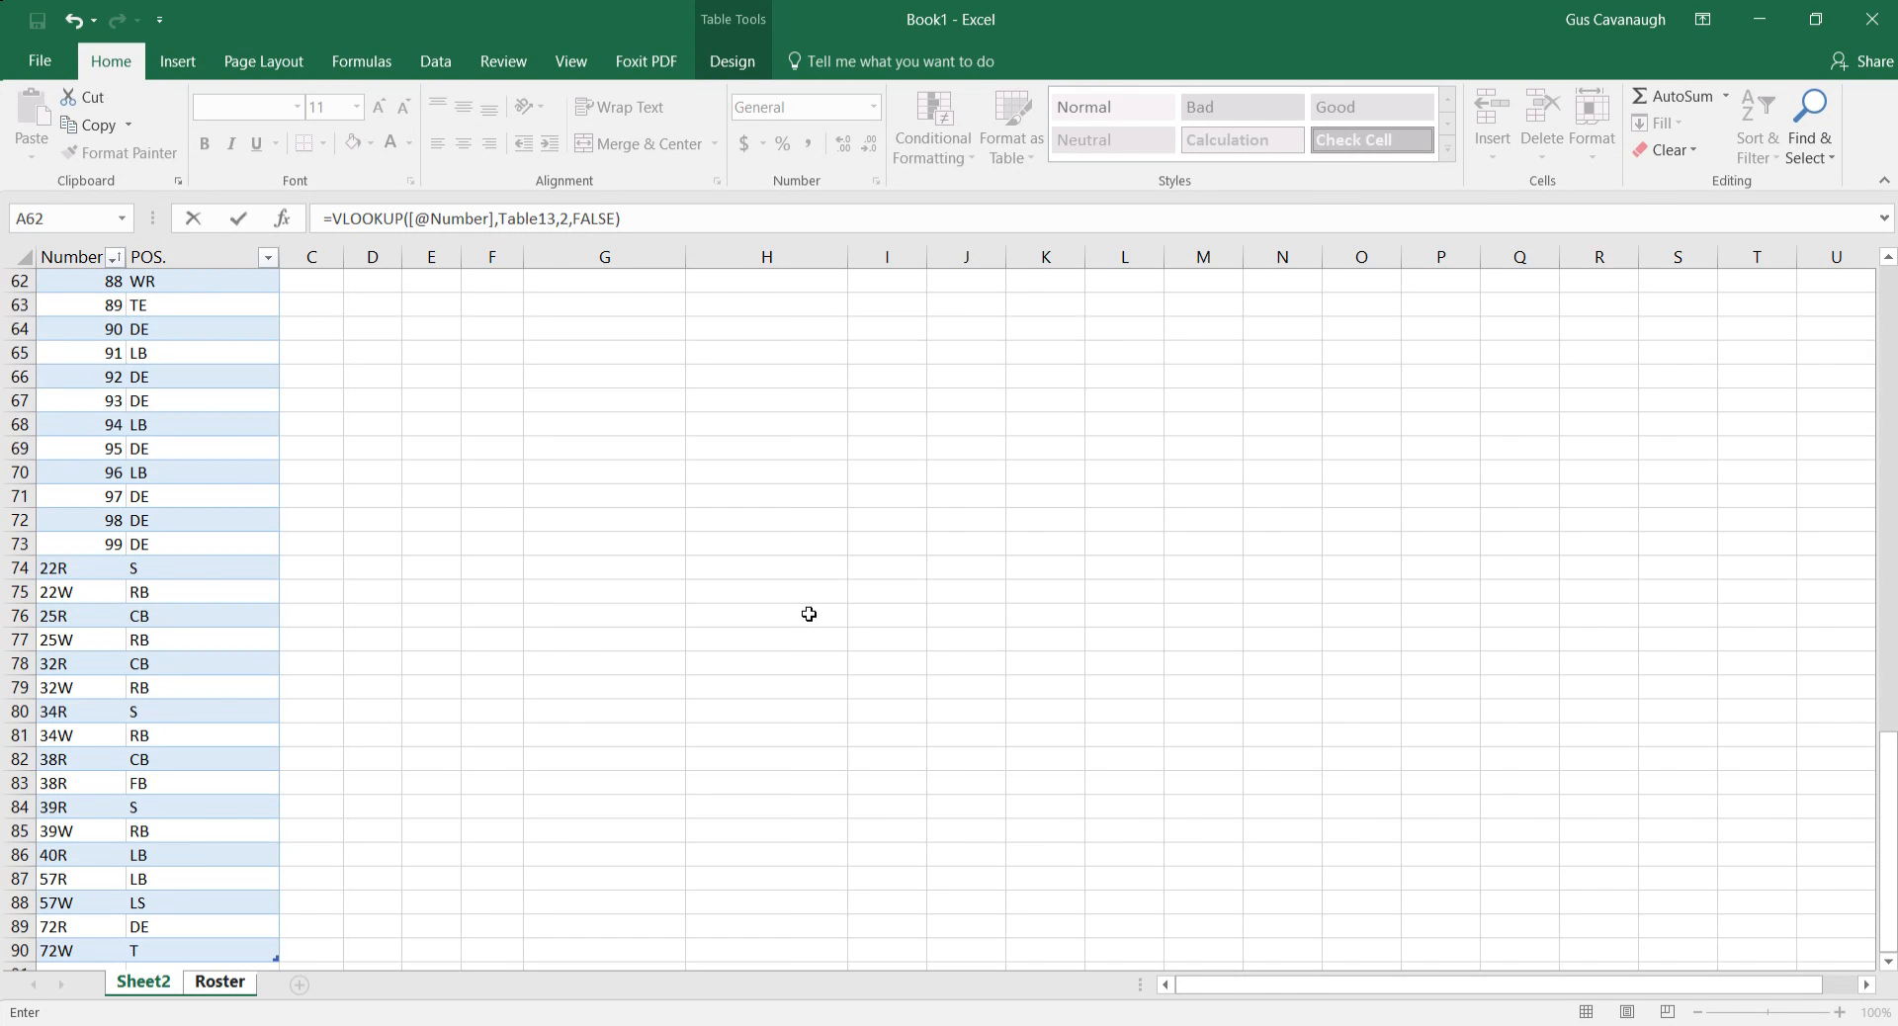
{"action": "key", "text": "Return"}
{"action": "key", "text": "Up"}
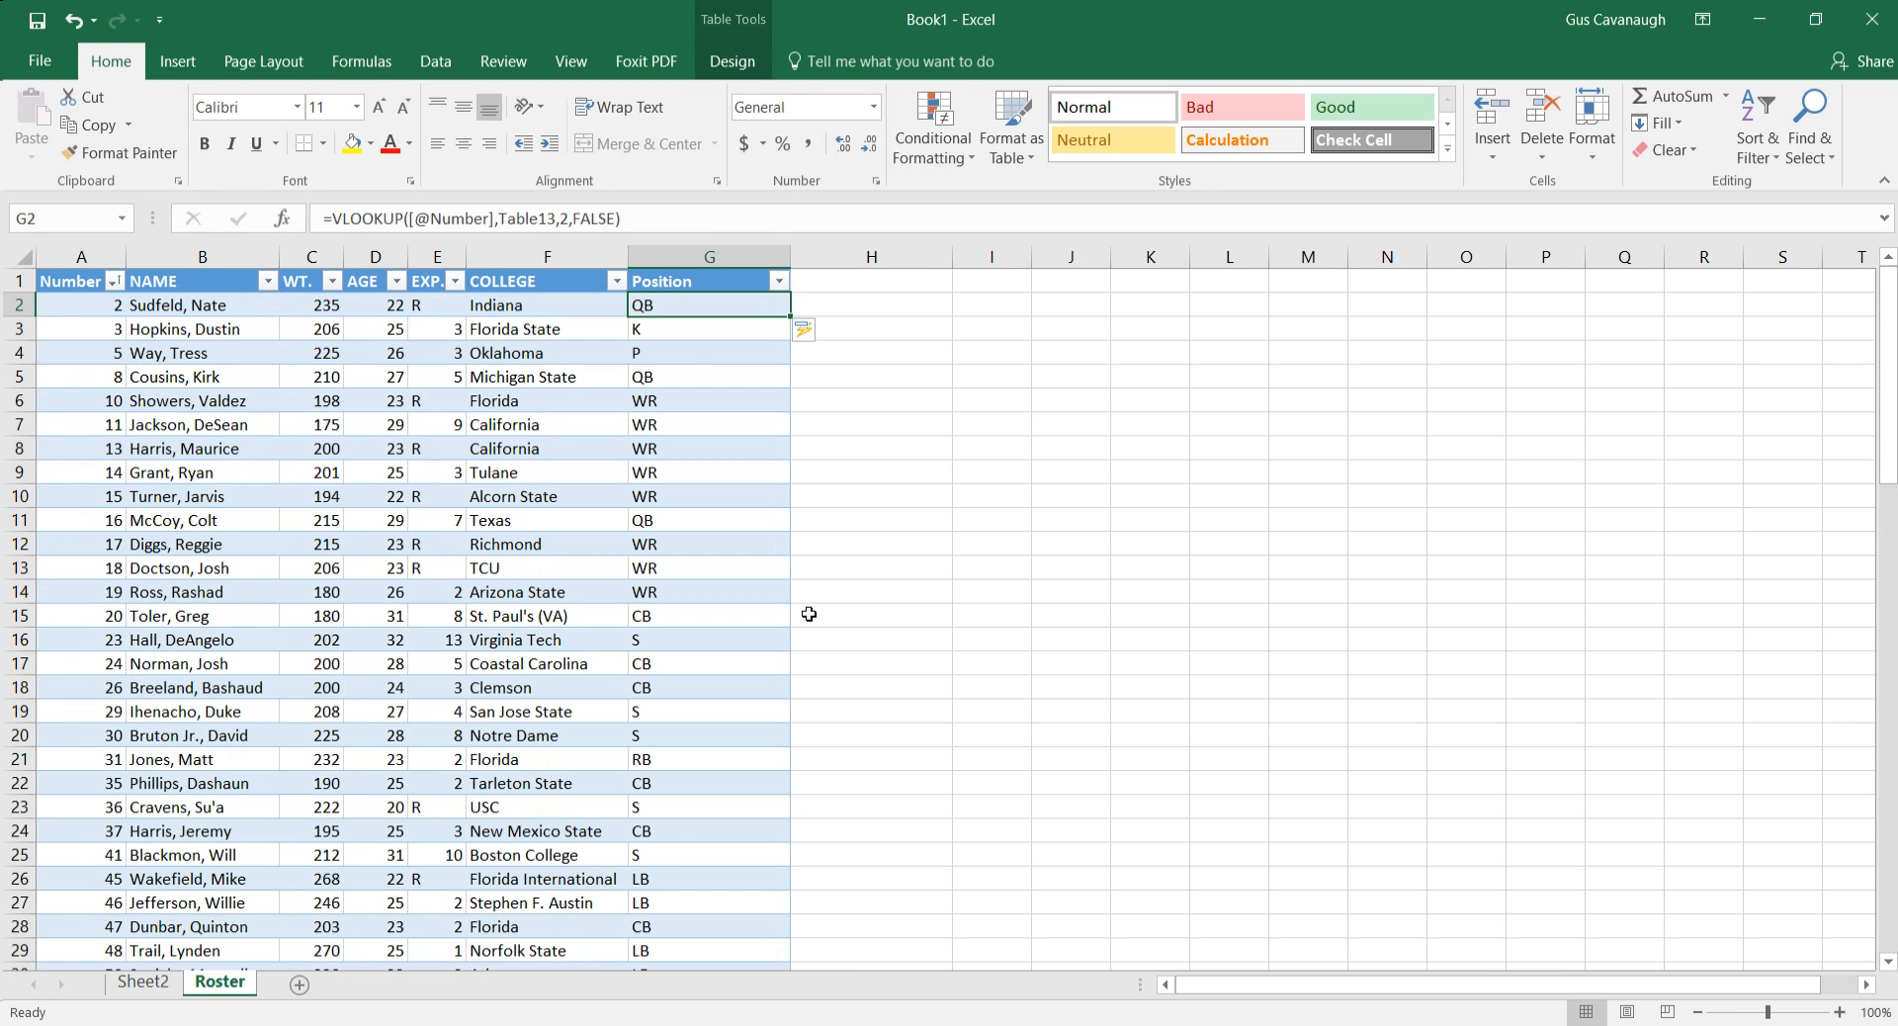
Step: Examine the first player's row on the Roster sheet, comparing the Number cell A2 with the looked-up Position in G2
{"action": "key", "text": "Left"}
{"action": "key", "text": "Left"}
{"action": "key", "text": "Left"}
{"action": "key", "text": "Left"}
{"action": "key", "text": "Left"}
{"action": "key", "text": "Left"}
{"action": "key", "text": "Right"}
{"action": "key", "text": "Left"}
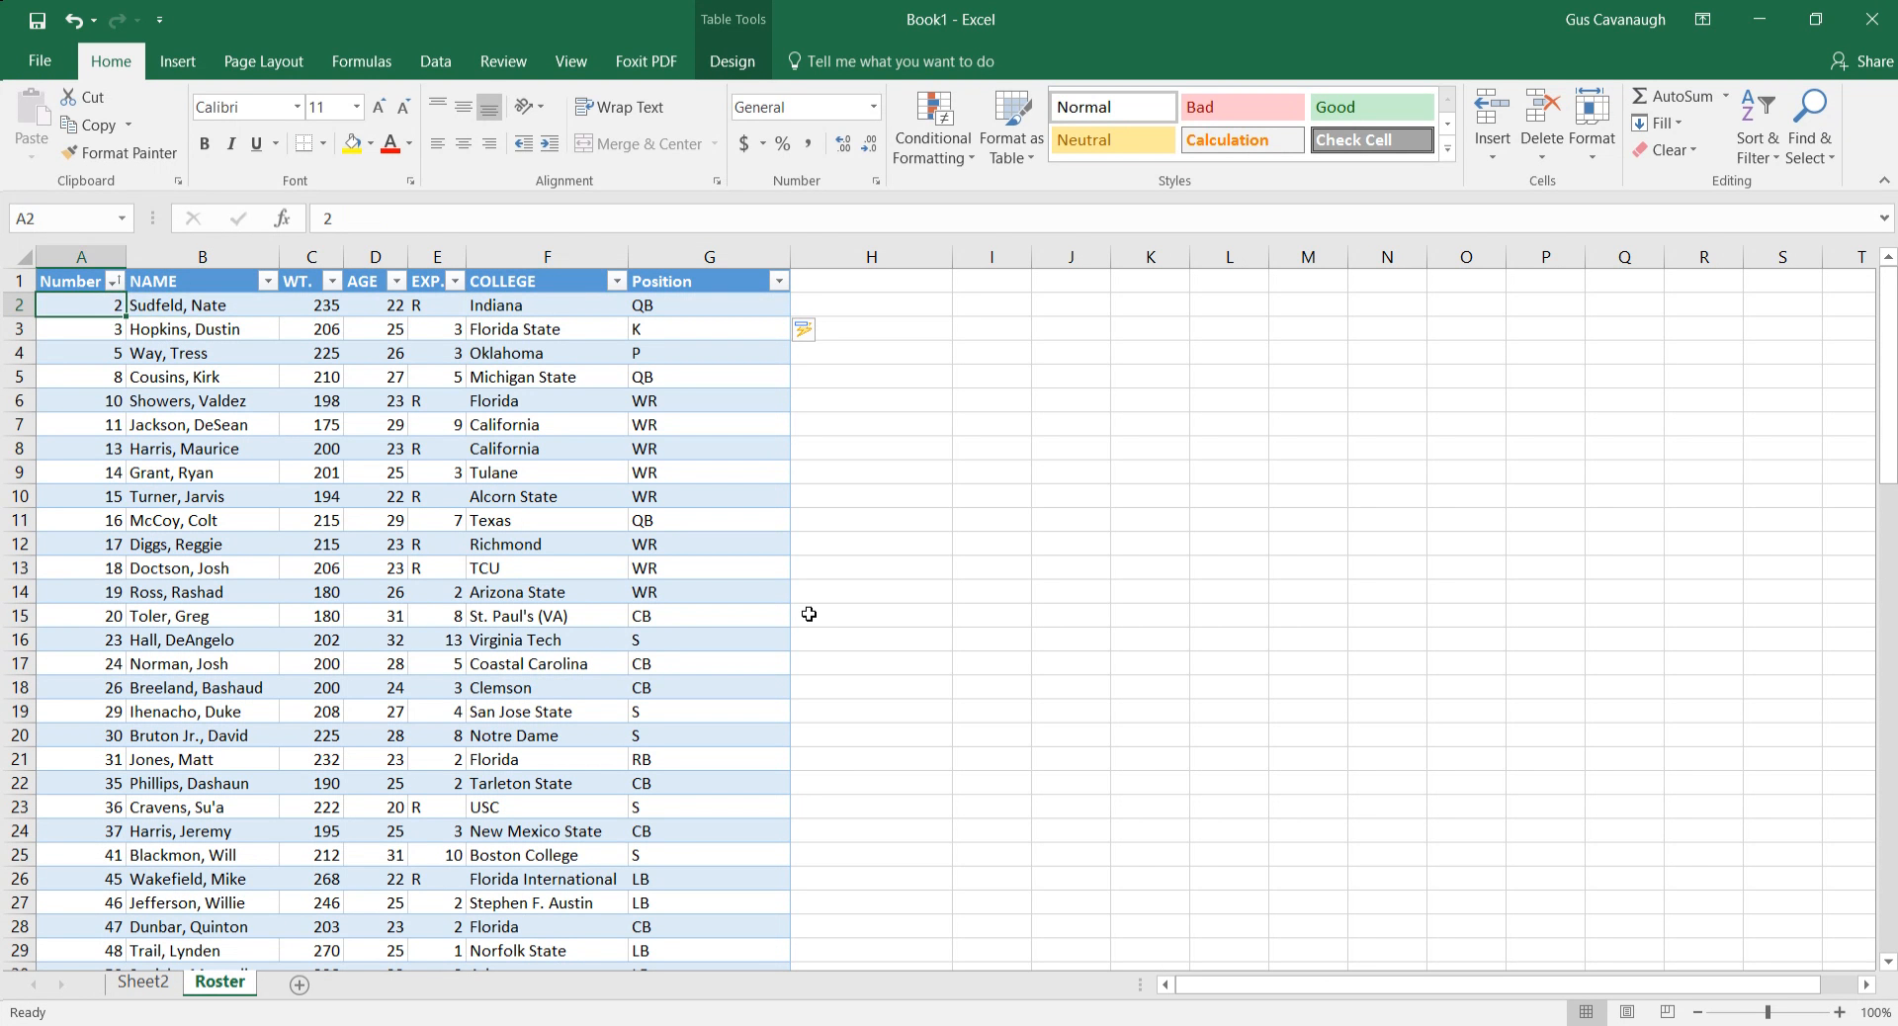
{"action": "key", "text": "Right"}
{"action": "key", "text": "Right"}
{"action": "key", "text": "Right"}
{"action": "key", "text": "Right"}
{"action": "key", "text": "Right"}
{"action": "key", "text": "Right"}
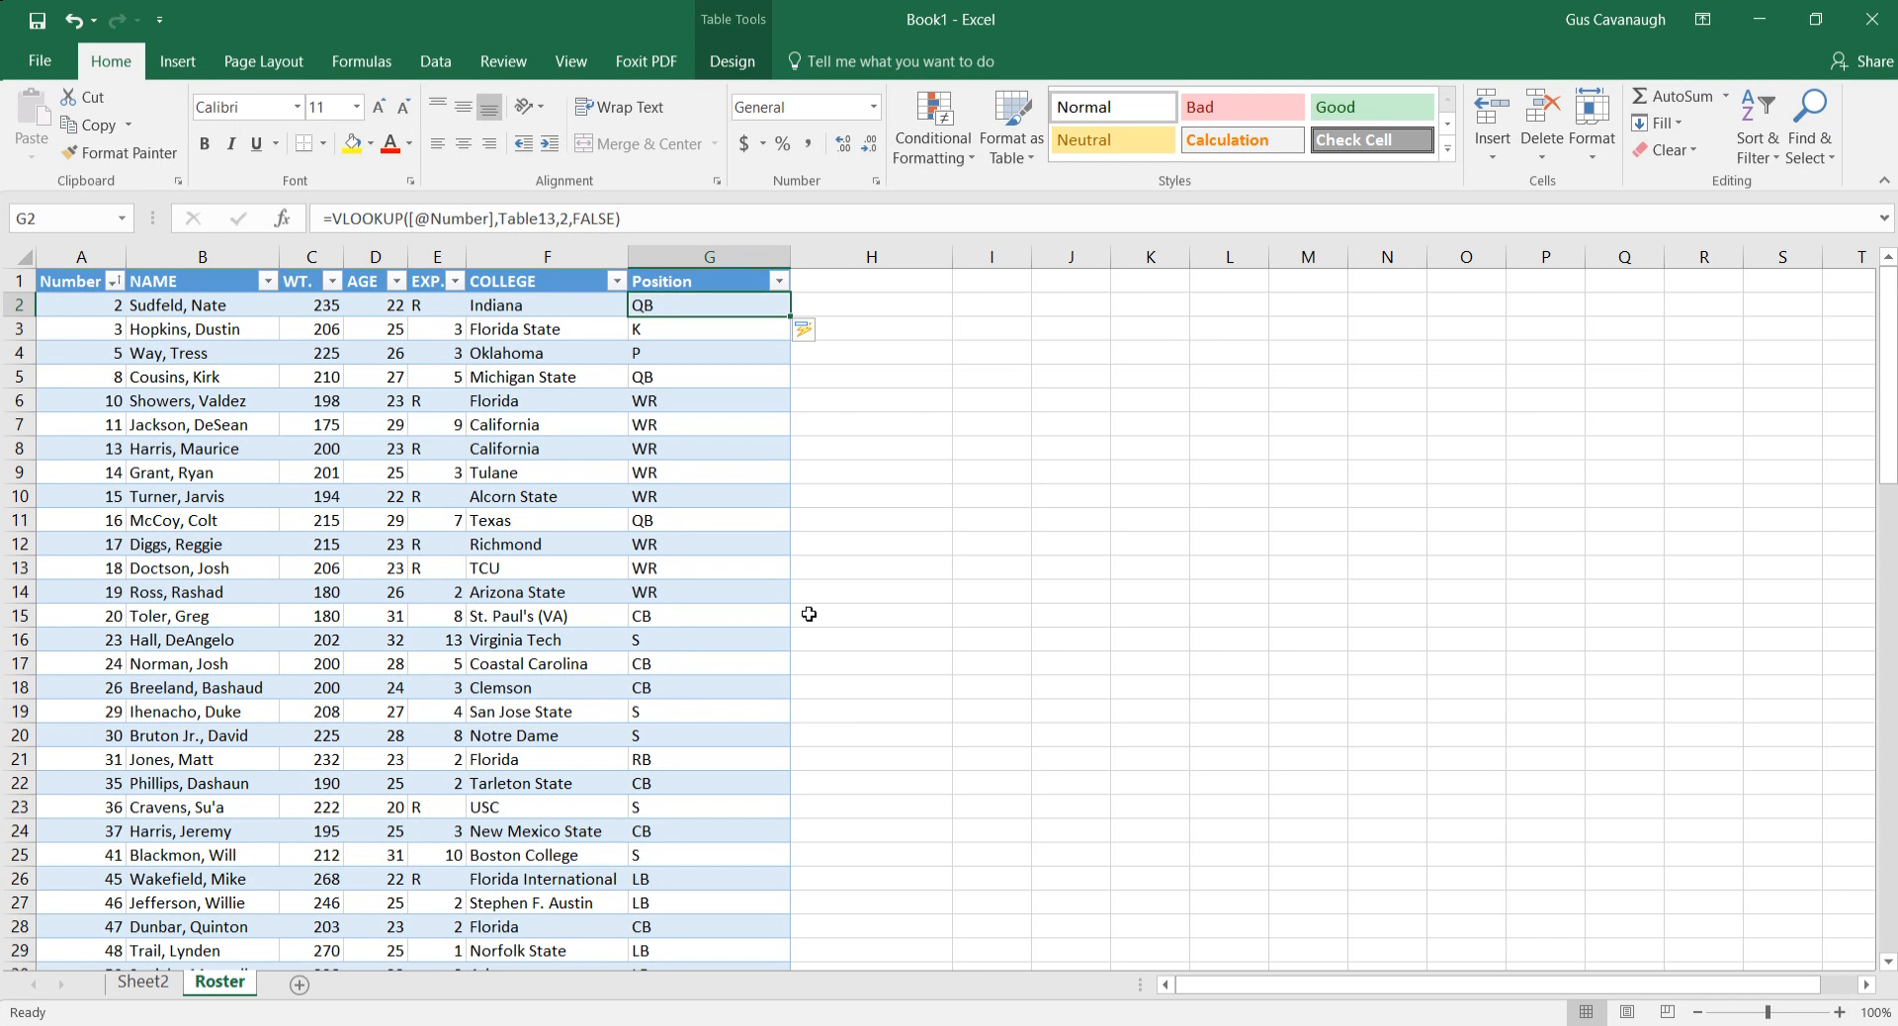
Step: Check the Position in G2 of the Roster sheet against the Number and POS. values in Sheet2's first data row
{"action": "key", "text": "ctrl+Page_Up"}
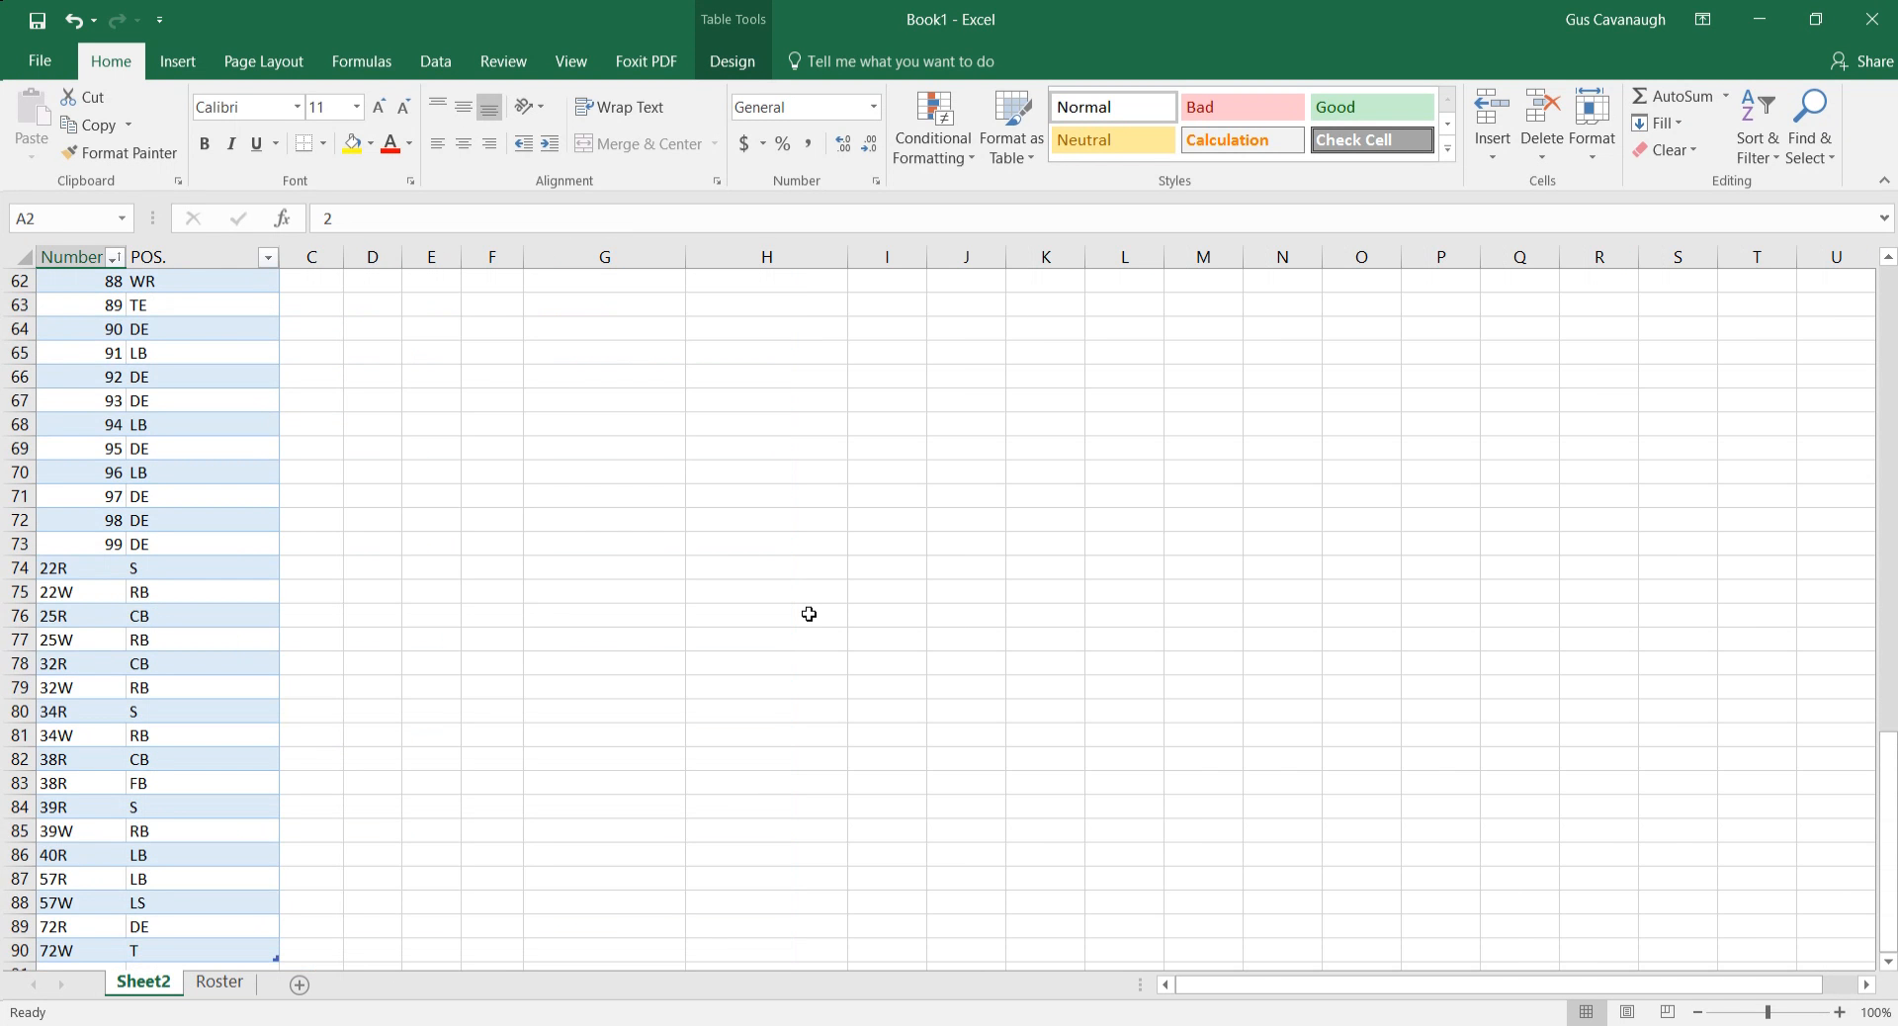
{"action": "scroll", "coordinate": [809, 614], "scroll_direction": "up", "scroll_amount": 20}
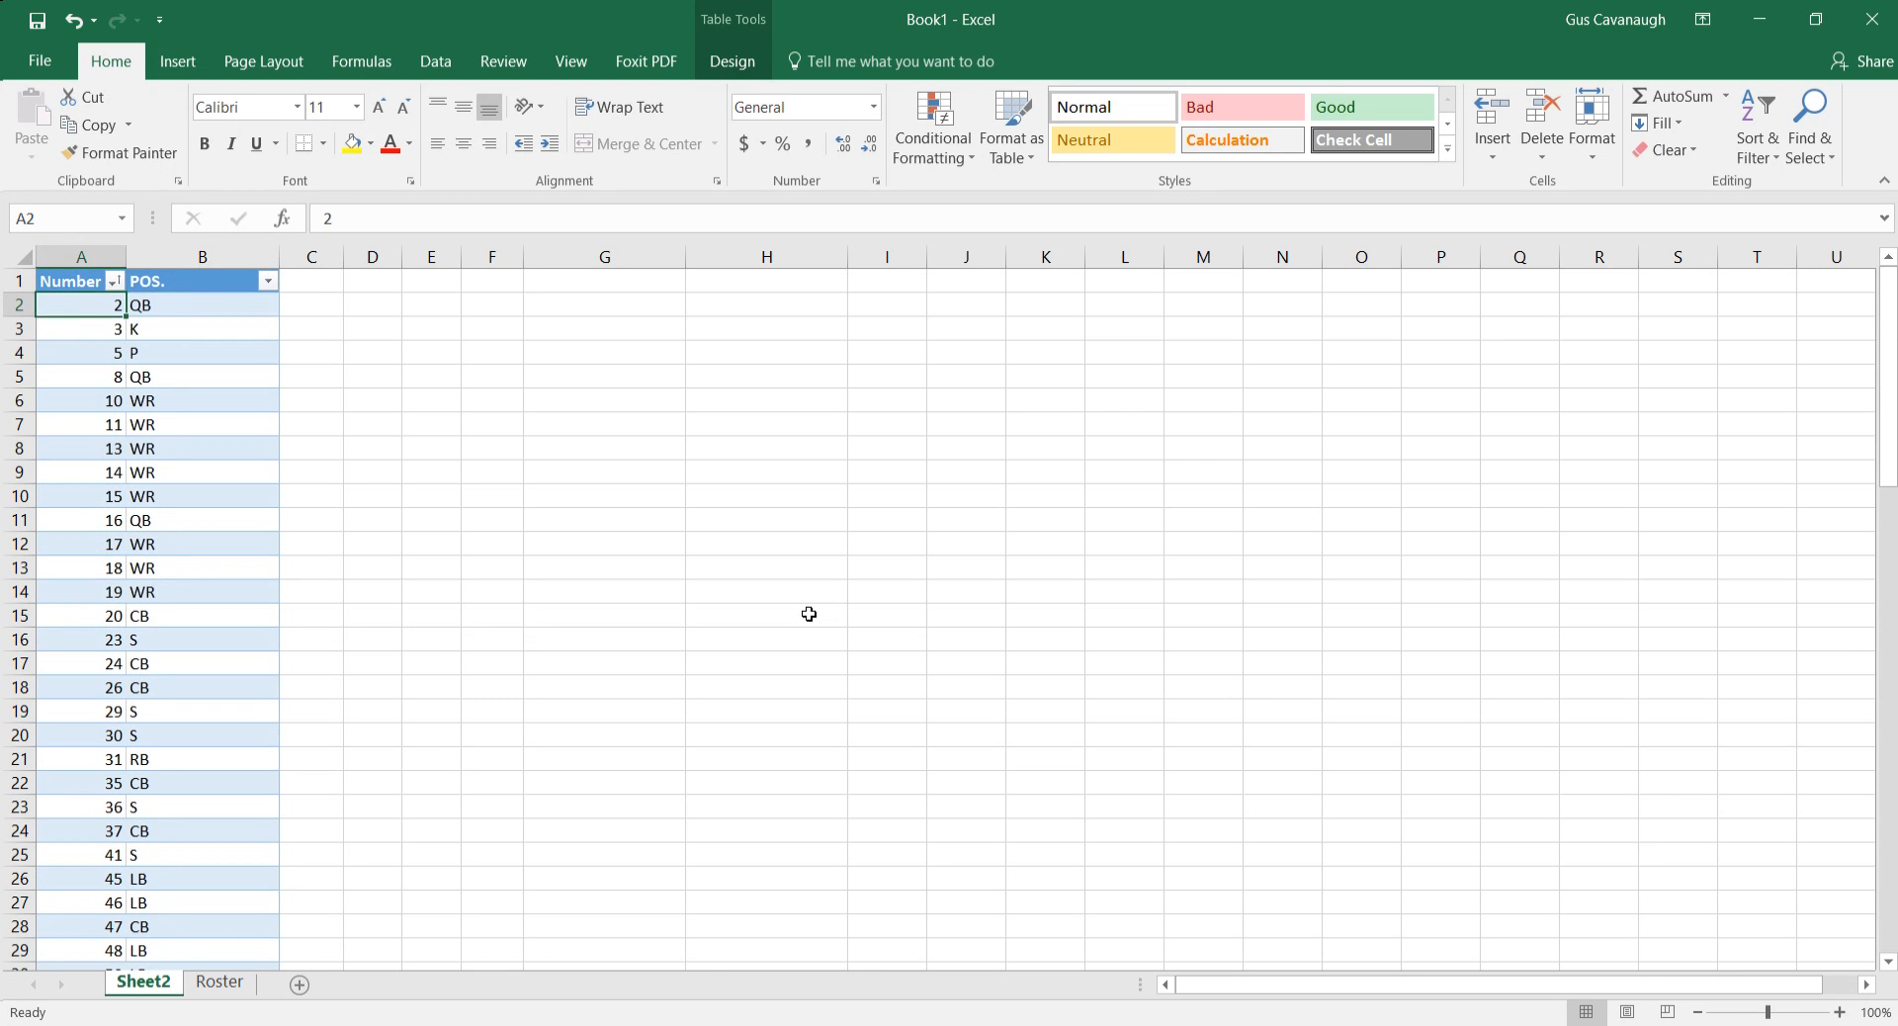
{"action": "key", "text": "Right"}
{"action": "key", "text": "Left"}
{"action": "key", "text": "Right"}
{"action": "key", "text": "Left"}
{"action": "key", "text": "Right"}
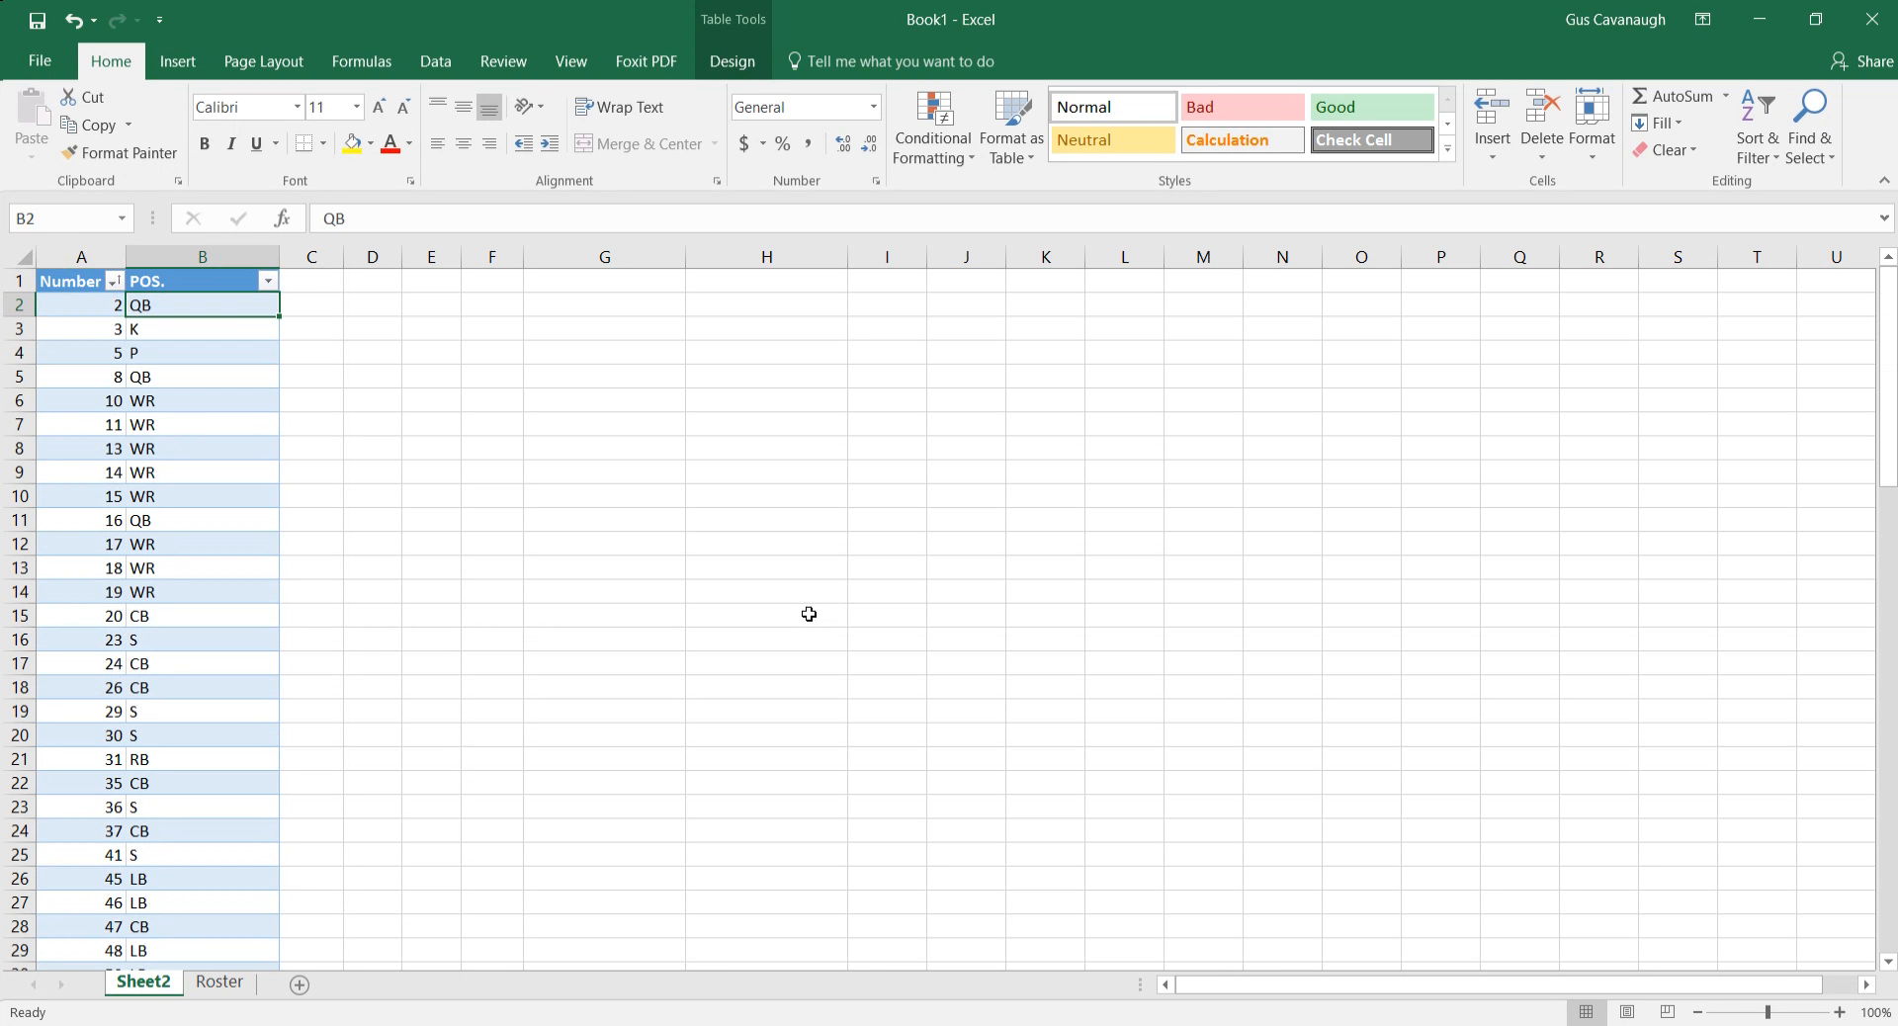
{"action": "key", "text": "Left"}
{"action": "key", "text": "Right"}
{"action": "key", "text": "ctrl+Page_Down"}
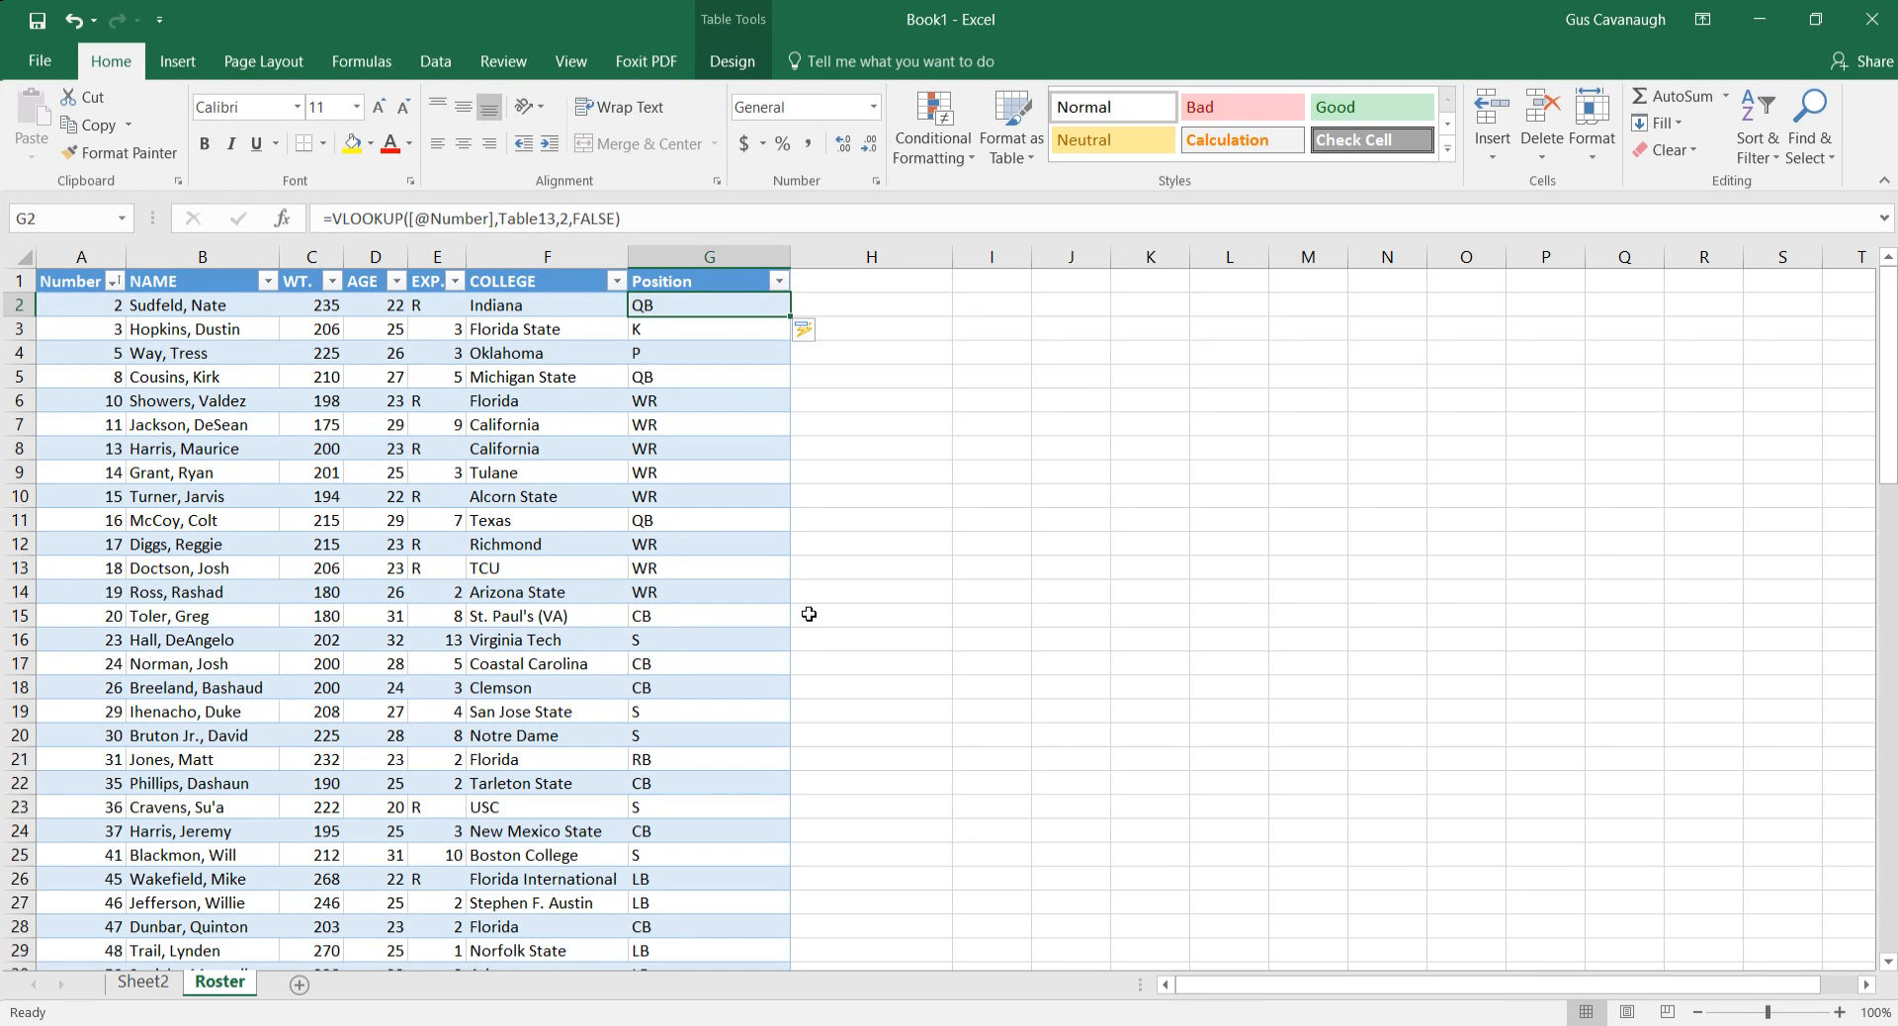
{"action": "key", "text": "Down"}
{"action": "key", "text": "Up"}
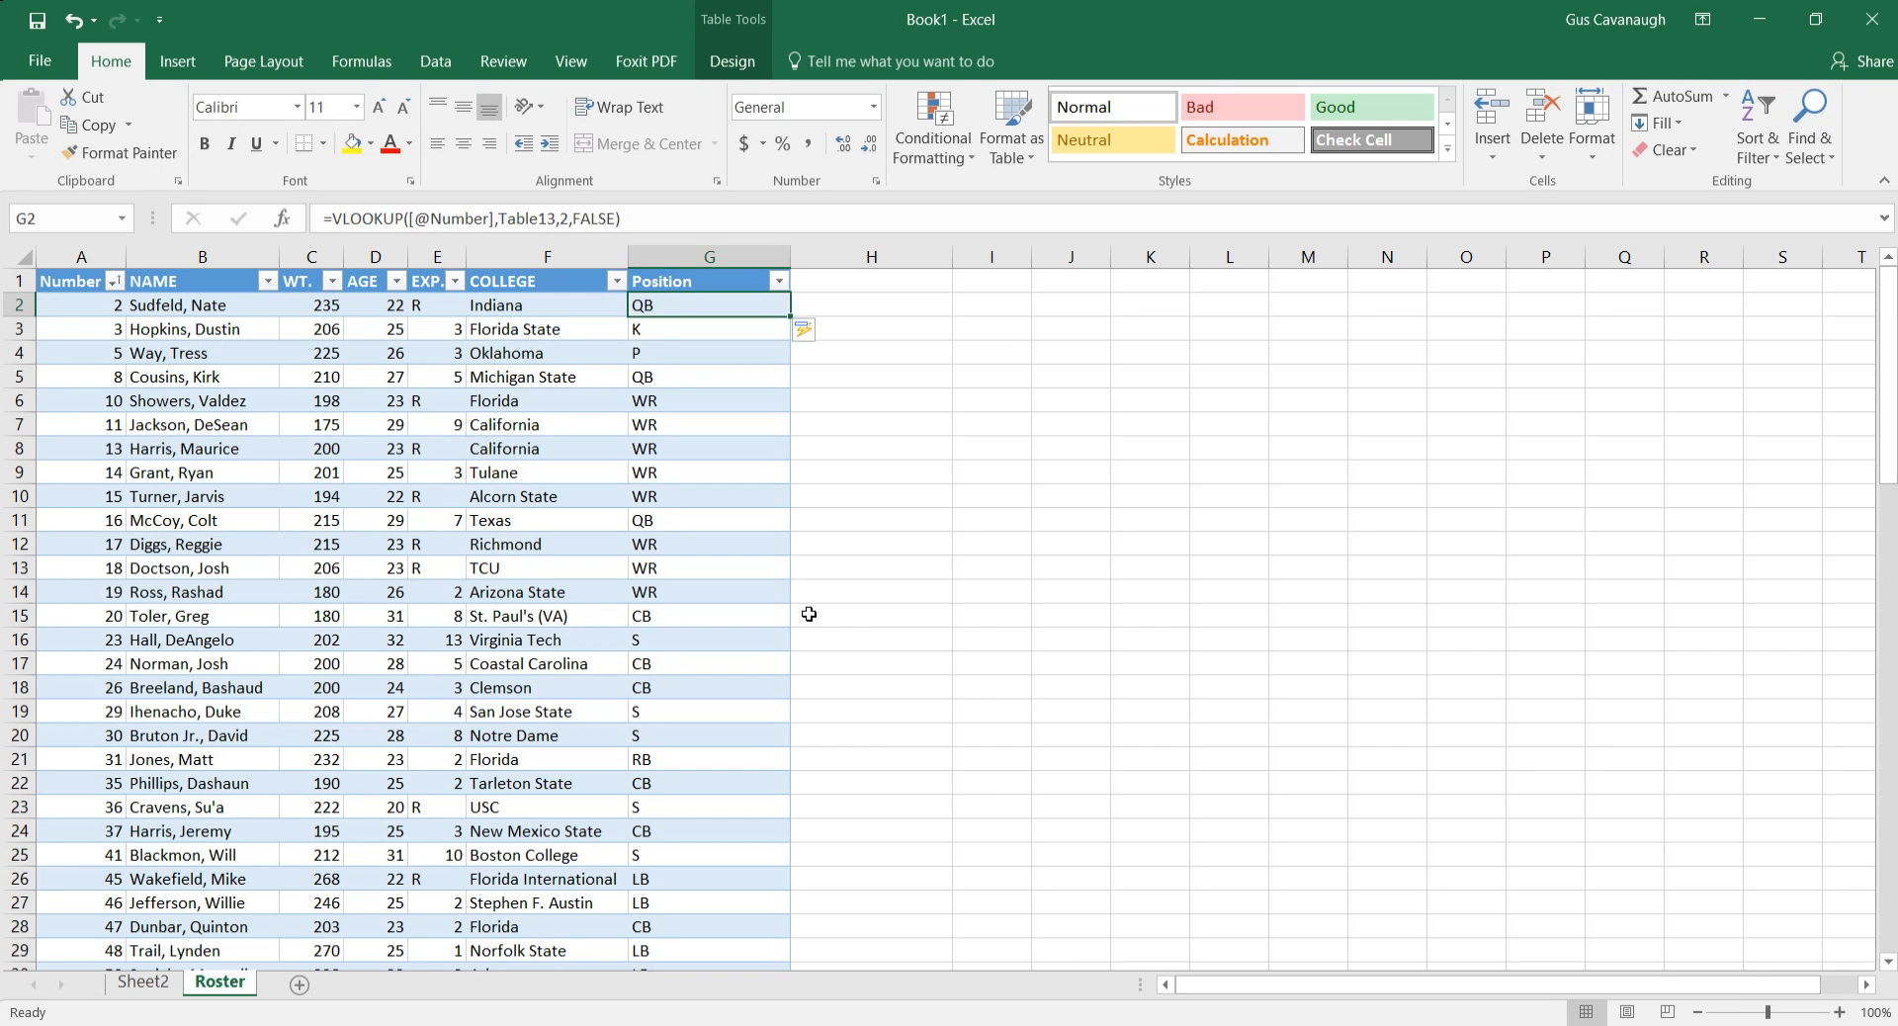